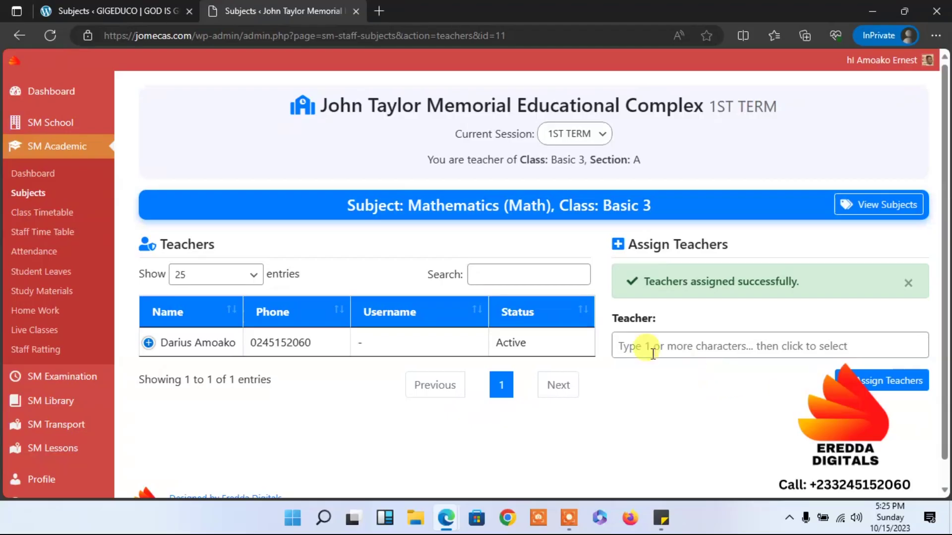
- Dismiss the notice, check the Basic 3 subjects list, then go to Class Timetables
left_click(508, 402)
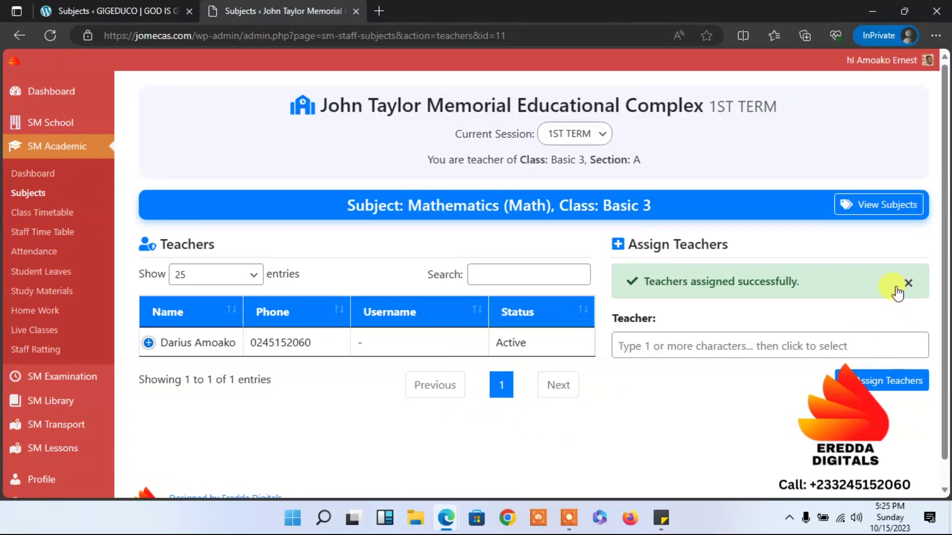
scroll(935, 304, "down", 1)
scroll(867, 153, "up", 1)
left_click(30, 196)
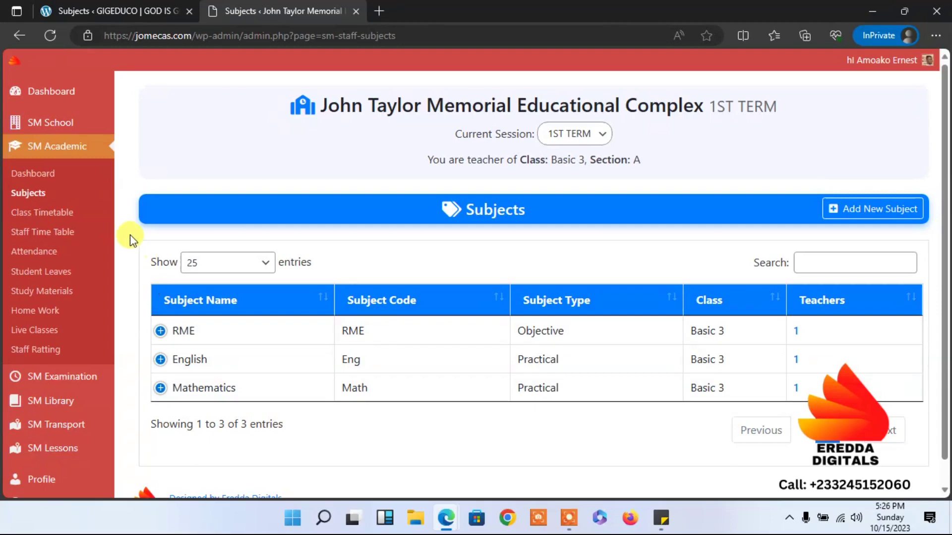
left_click(47, 217)
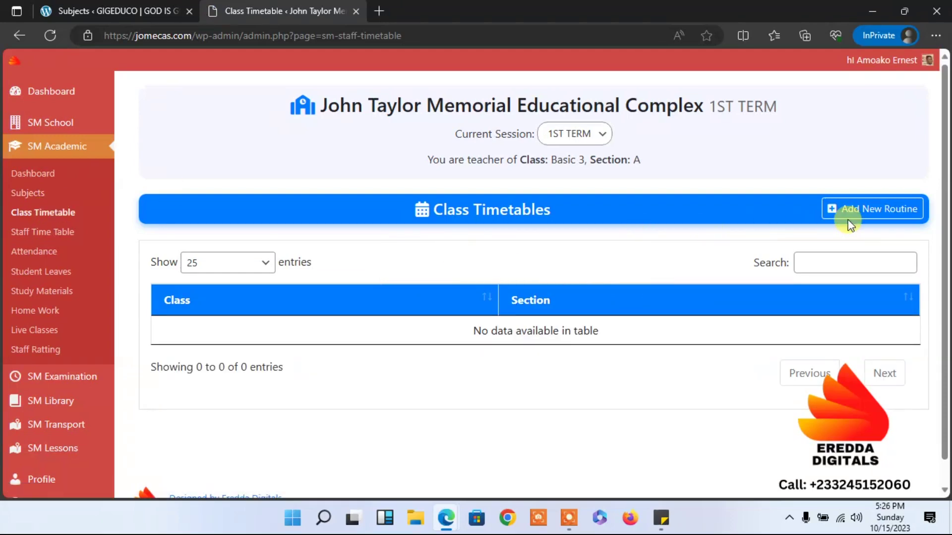
- Start a new routine for Class Basic 3, Section A, Subject Mathematics
left_click(869, 208)
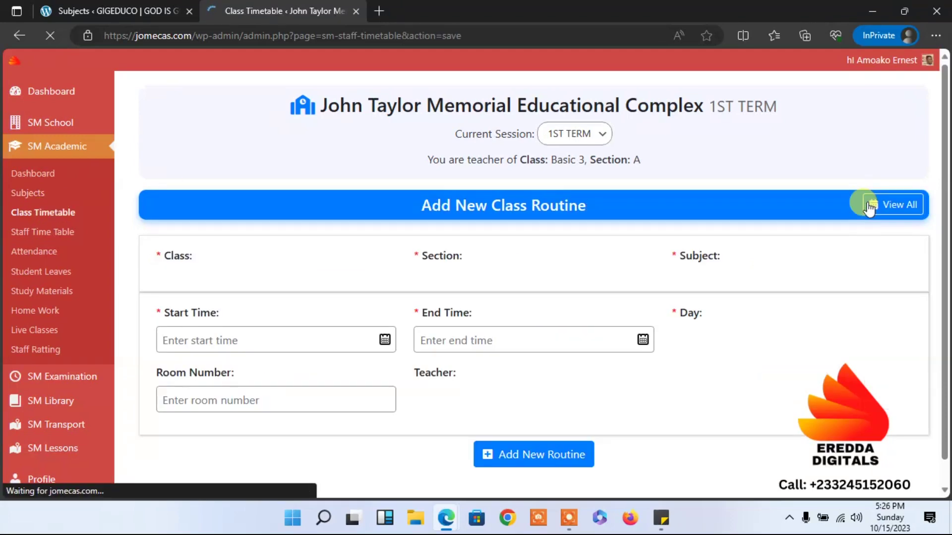
scroll(944, 280, "down", 1)
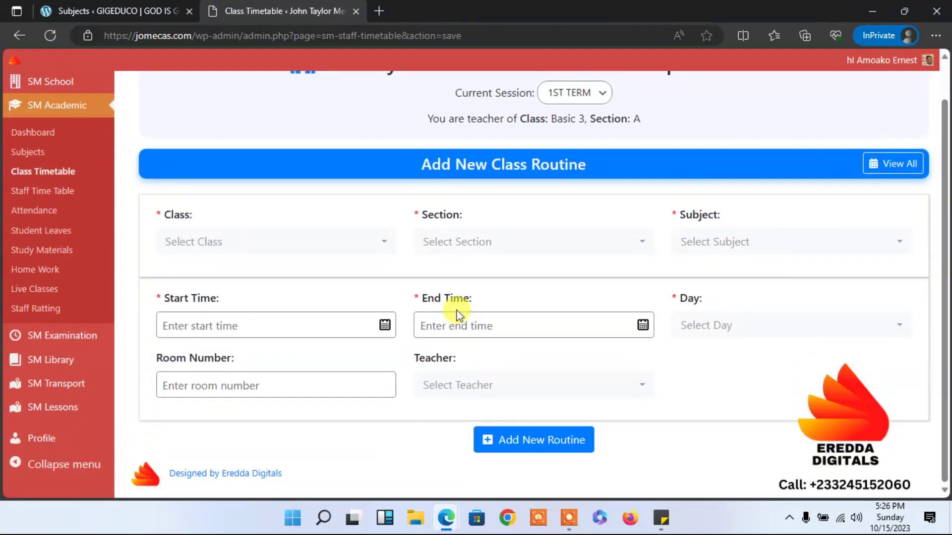
left_click(305, 248)
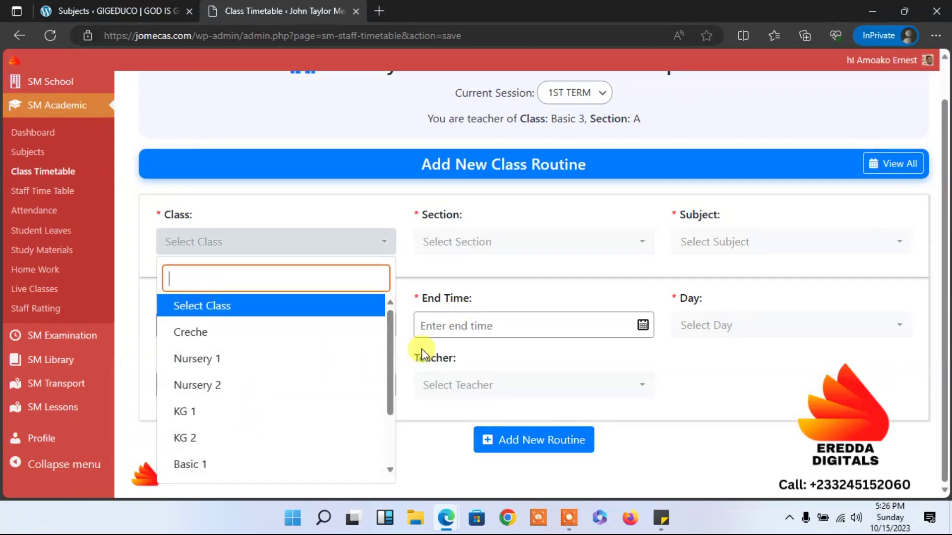
left_click_drag(391, 357, 394, 409)
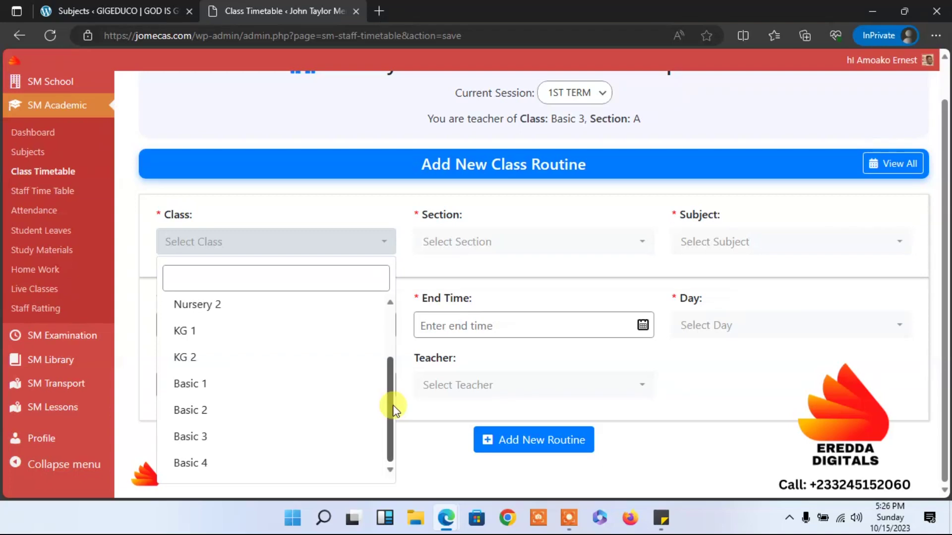
left_click(246, 436)
left_click(477, 243)
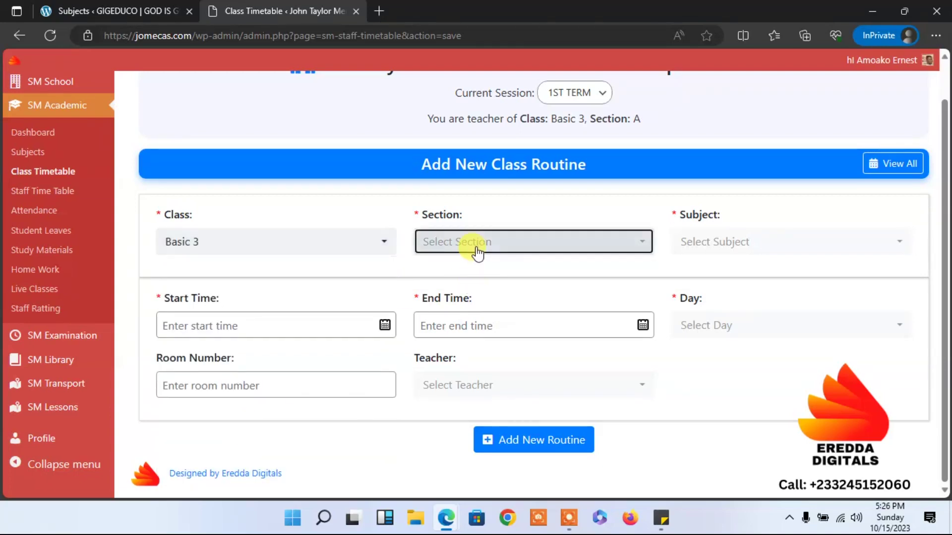
left_click(455, 306)
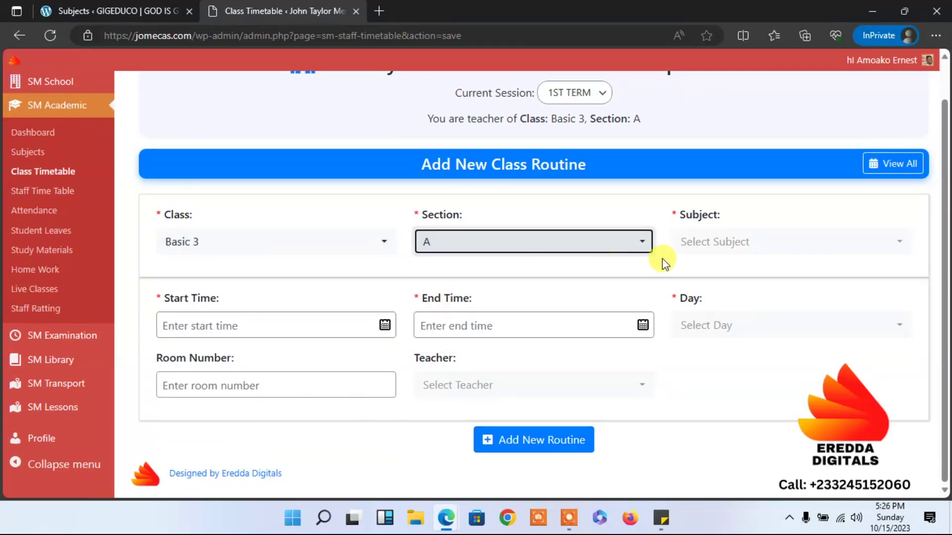
left_click(727, 250)
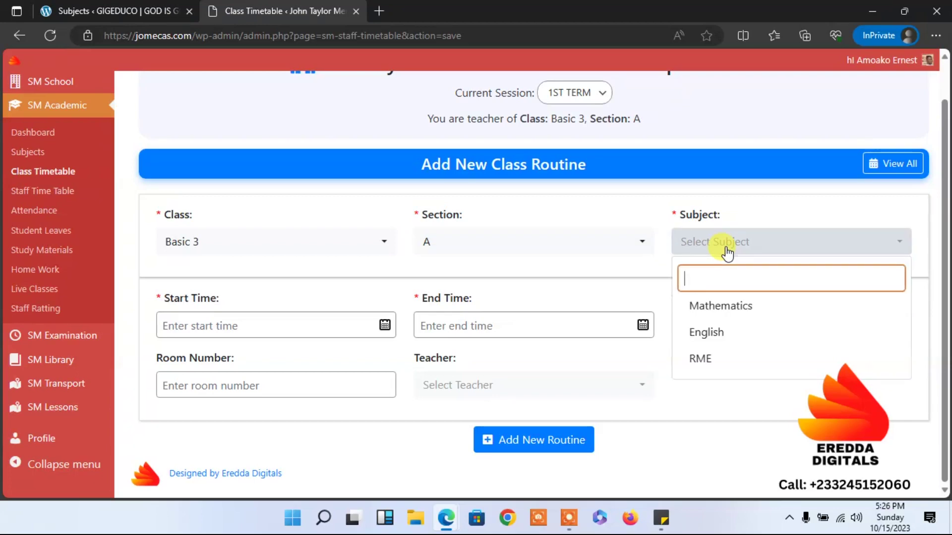
left_click(708, 307)
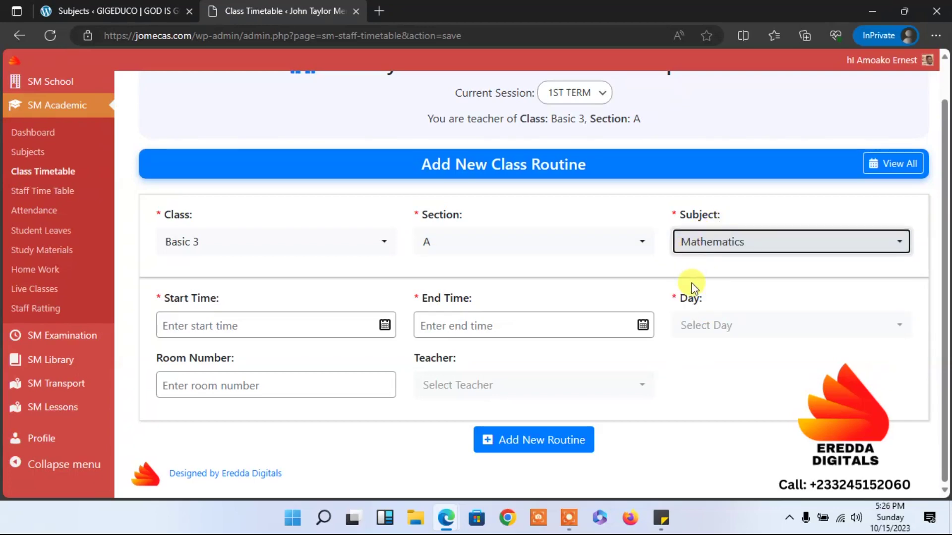
- Set the routine to run 08:00 am to 09:00 am in Room 1
left_click(319, 330)
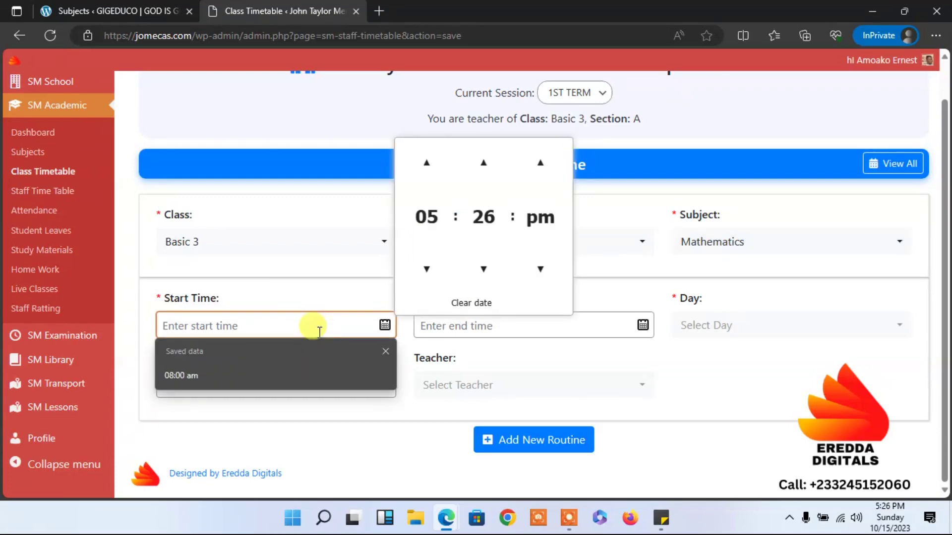
left_click(221, 390)
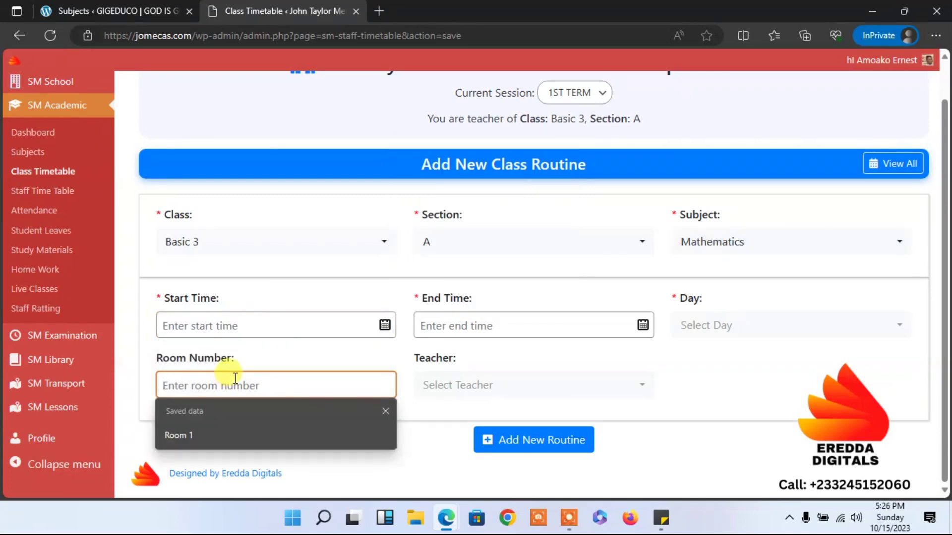
left_click(250, 326)
left_click(241, 376)
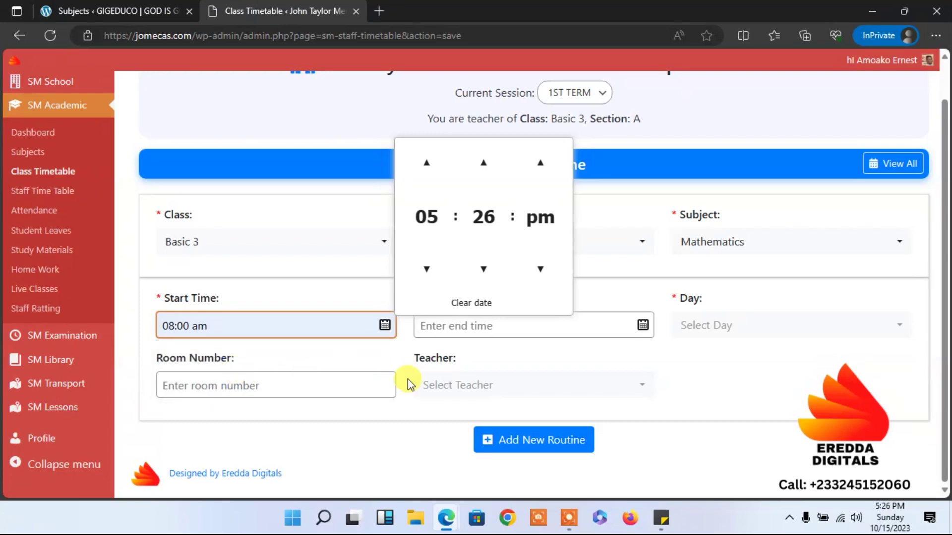
left_click(541, 362)
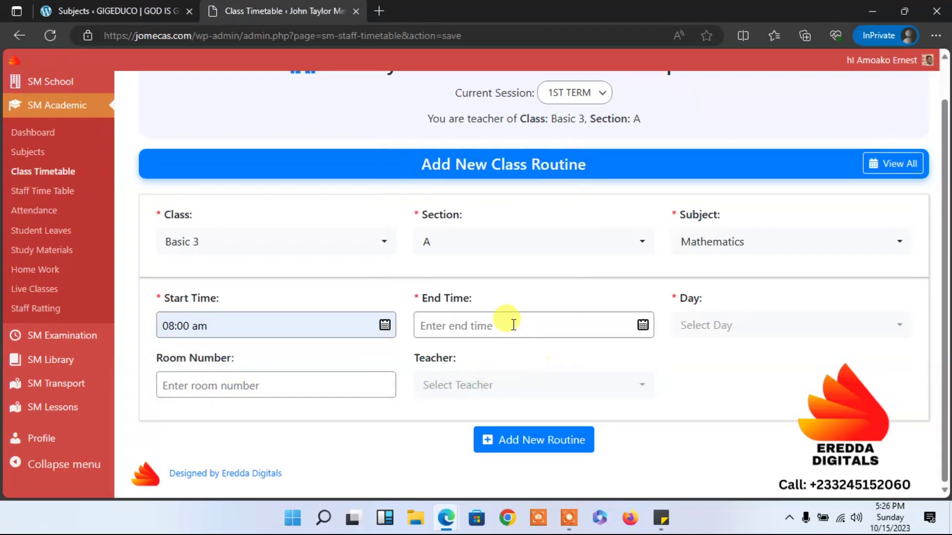
left_click(513, 325)
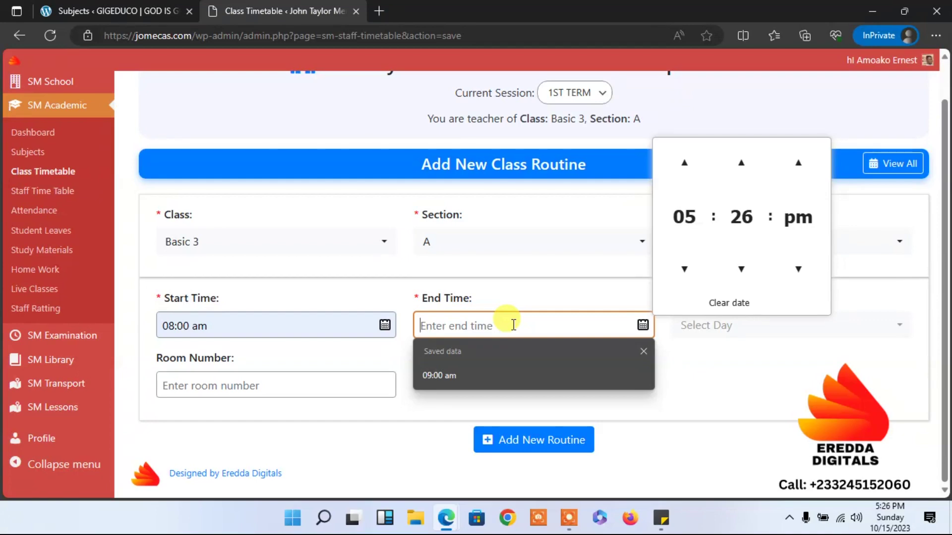
left_click(454, 376)
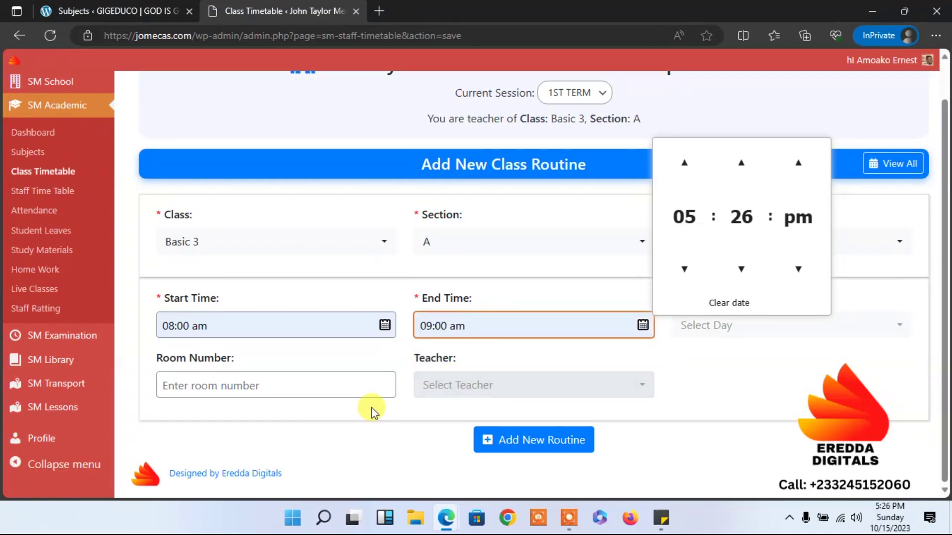
left_click(303, 391)
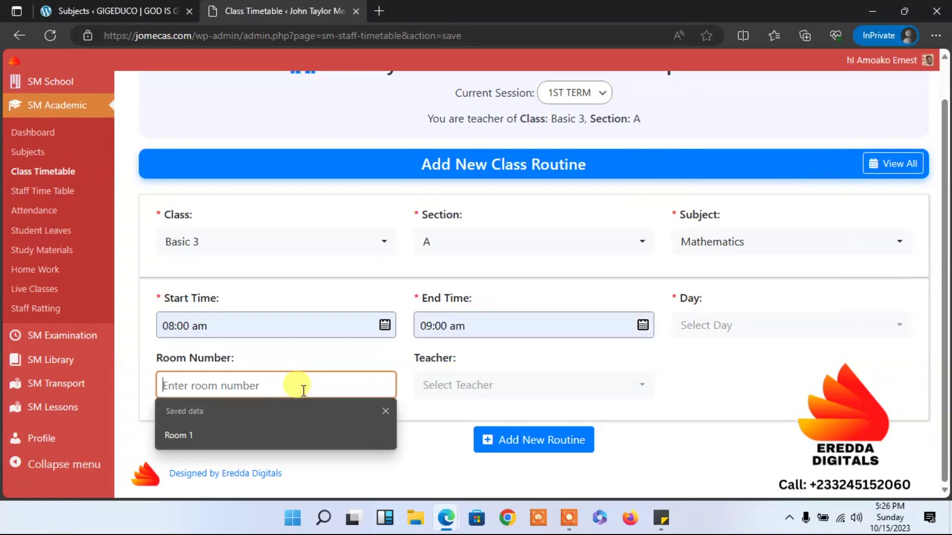
left_click(240, 441)
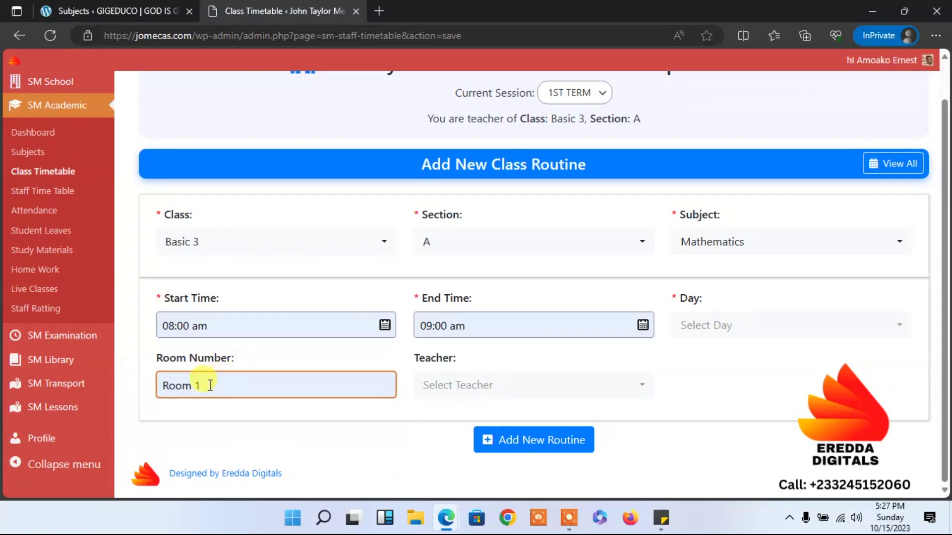
left_click(454, 386)
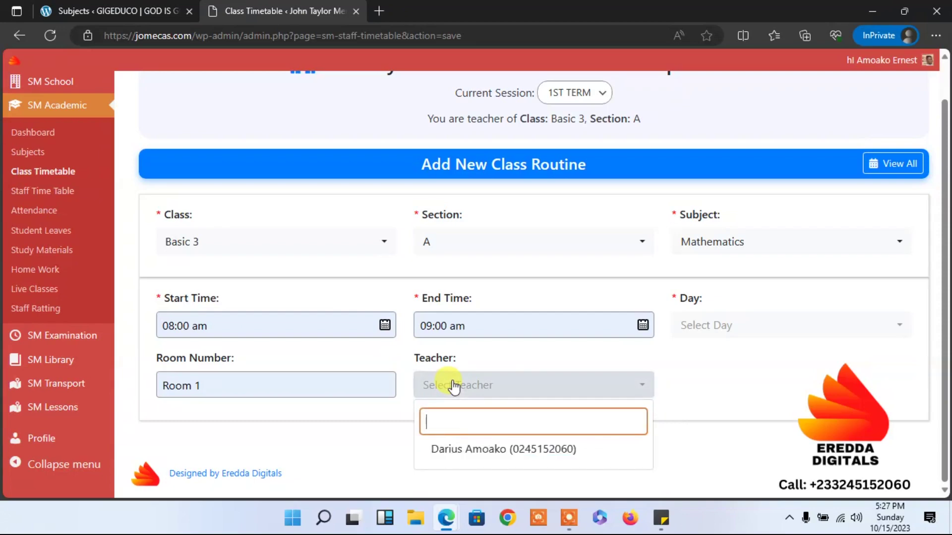
- Assign the subject's teacher, pick Monday, Tuesday, Wednesday and Friday, and save the Mathematics routine
left_click(454, 449)
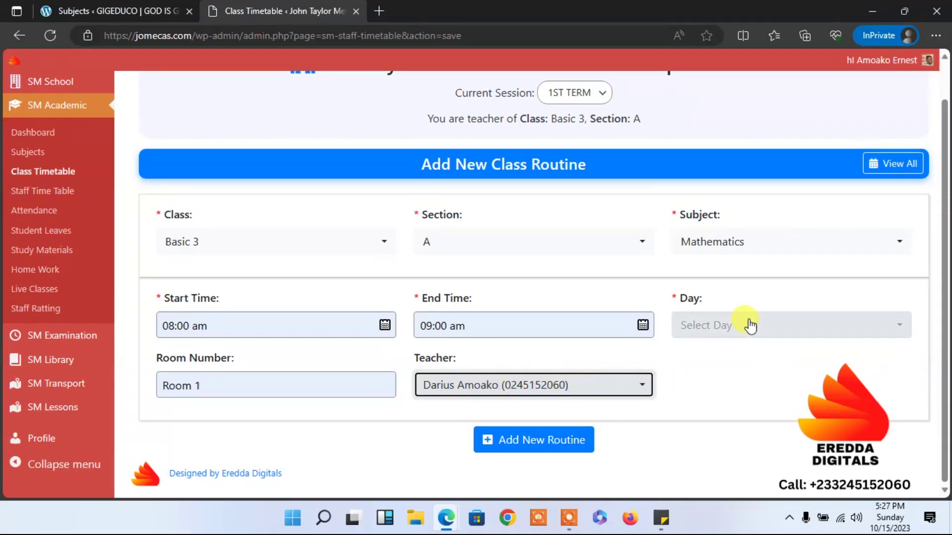
left_click(724, 327)
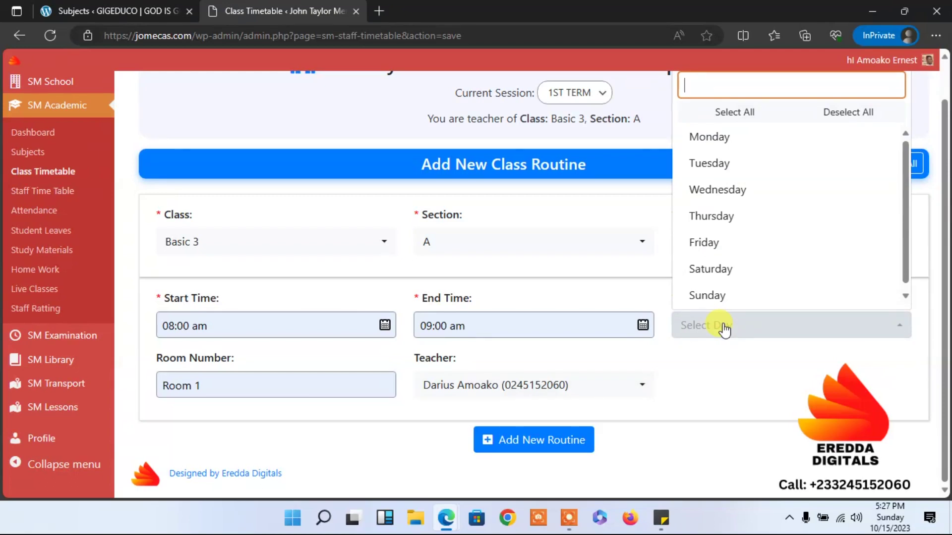
left_click(557, 287)
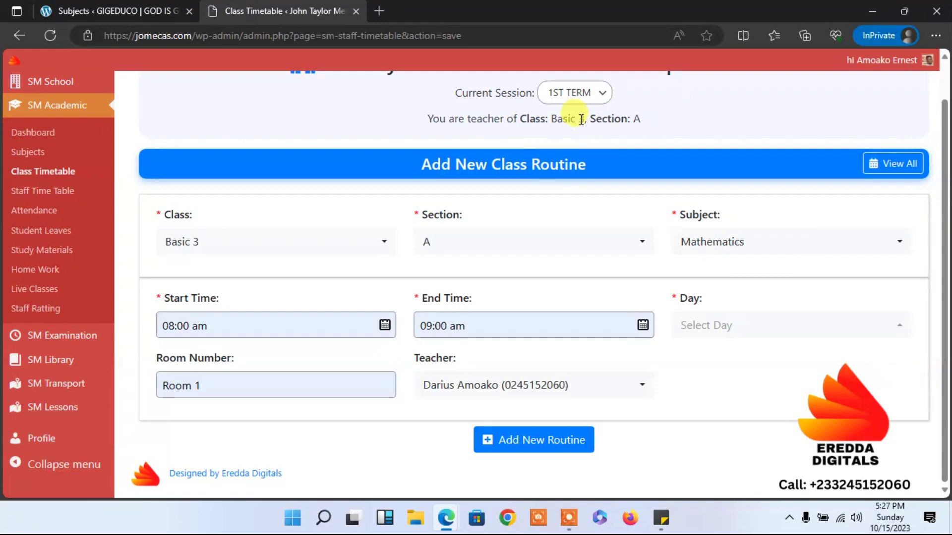
left_click(747, 339)
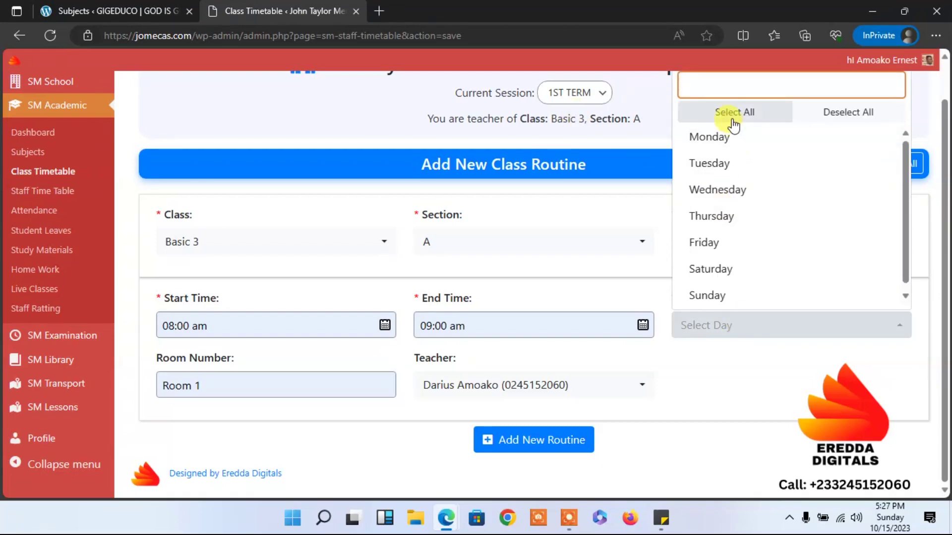
left_click(721, 164)
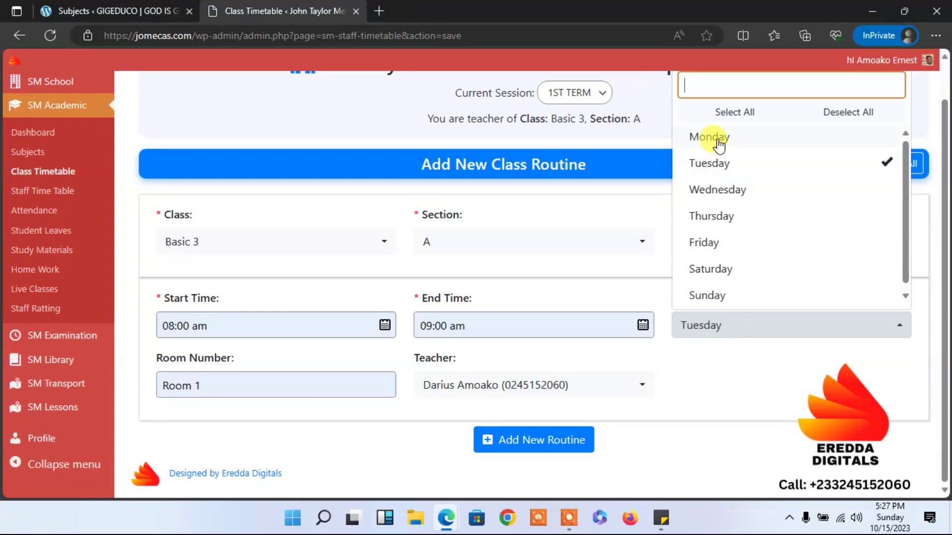
left_click(719, 144)
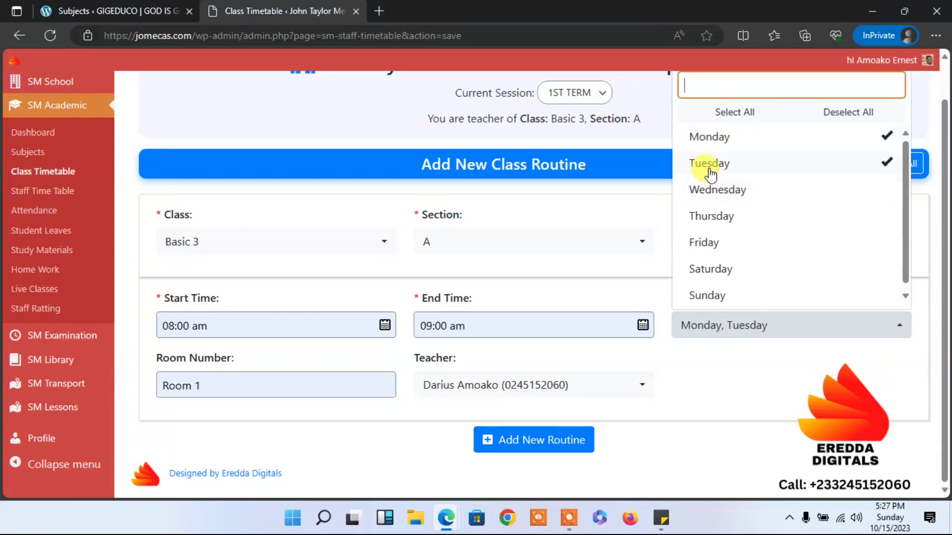
left_click(712, 193)
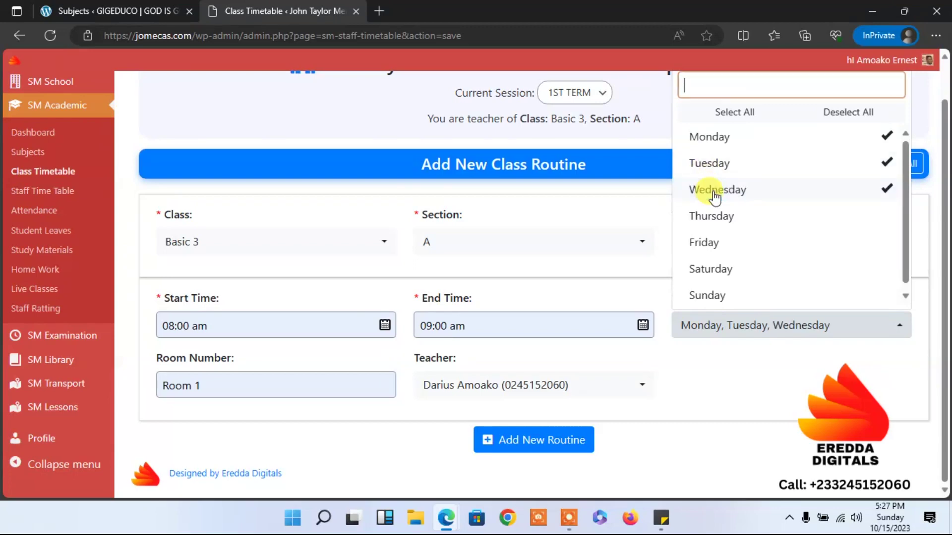
left_click(717, 243)
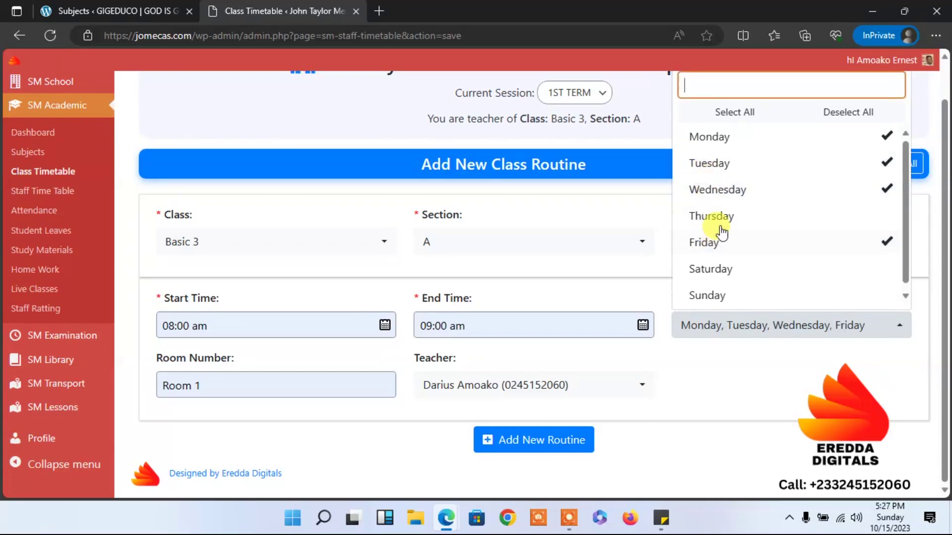
left_click(747, 392)
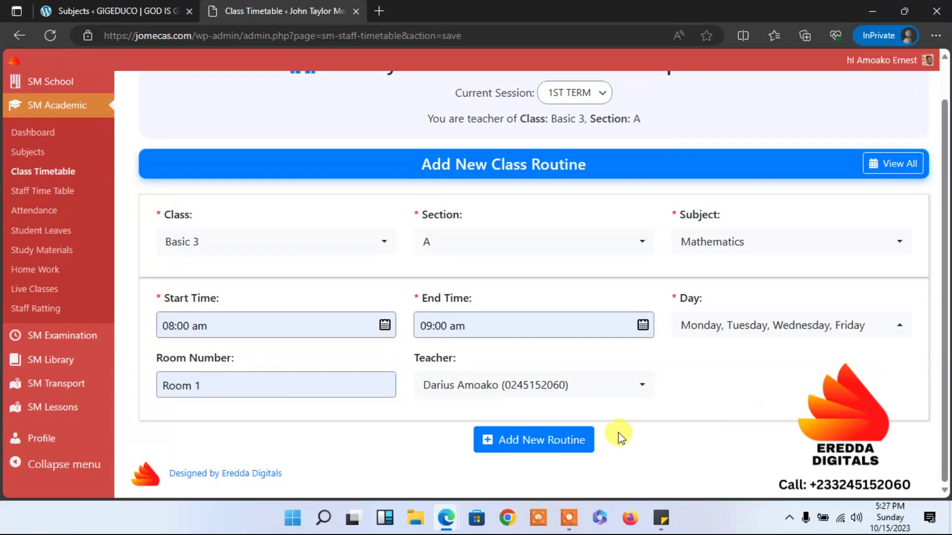
left_click(547, 443)
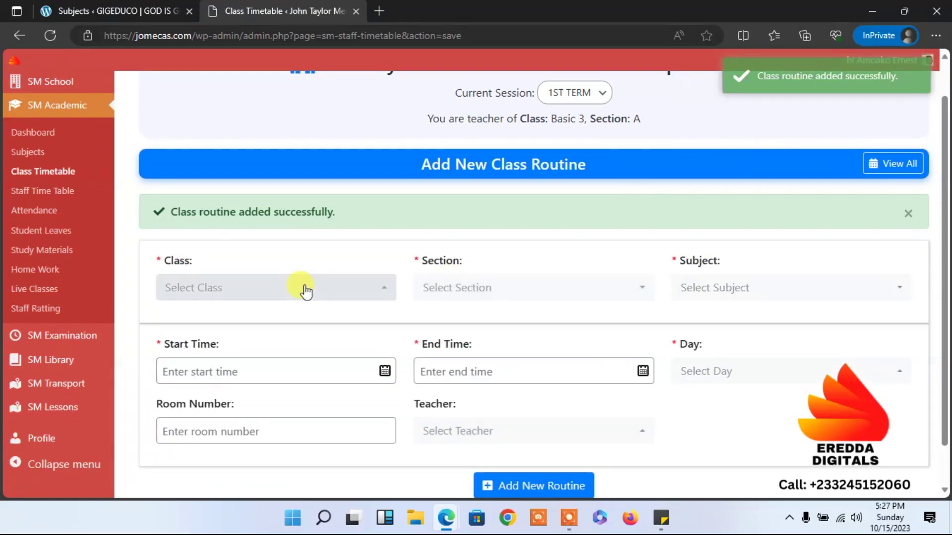
- Choose Class Basic 3, Section A and Subject English for the new routine
left_click(268, 298)
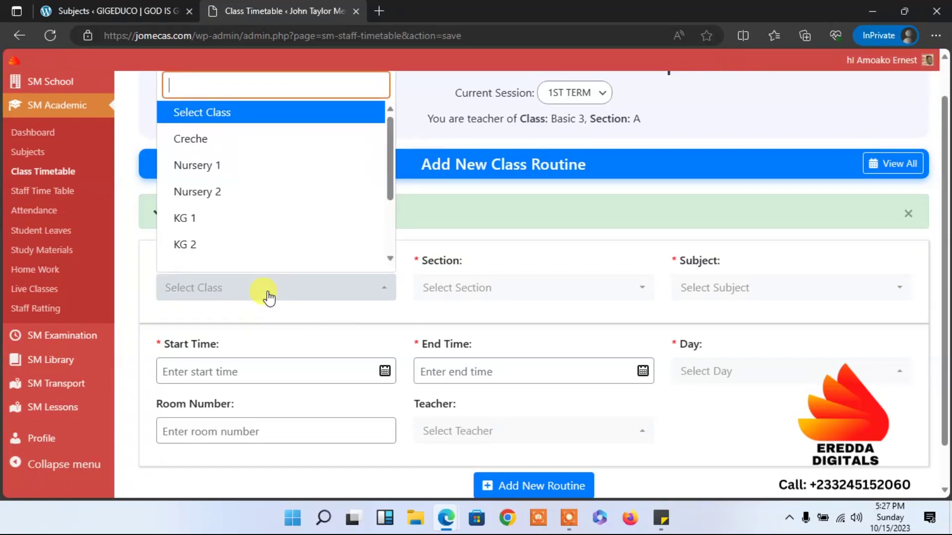
left_click_drag(389, 193, 391, 246)
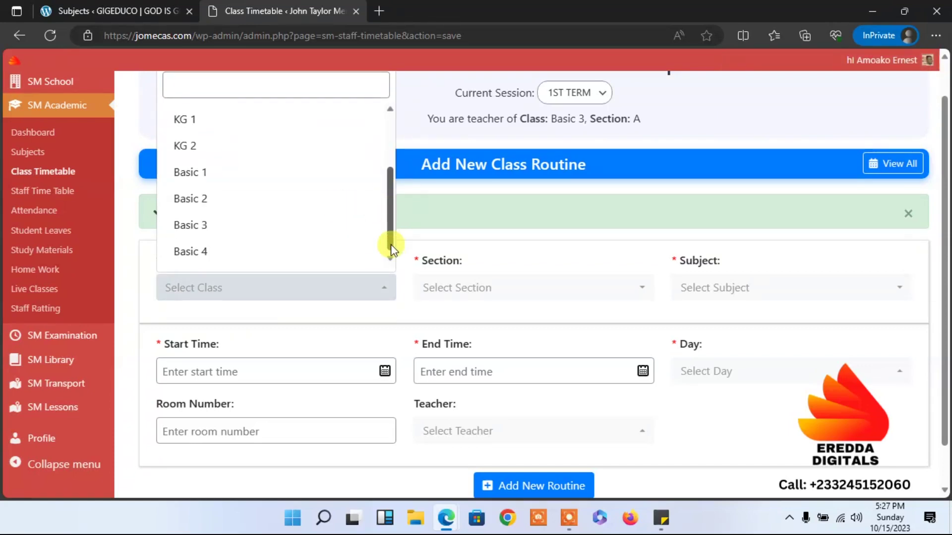
left_click(258, 228)
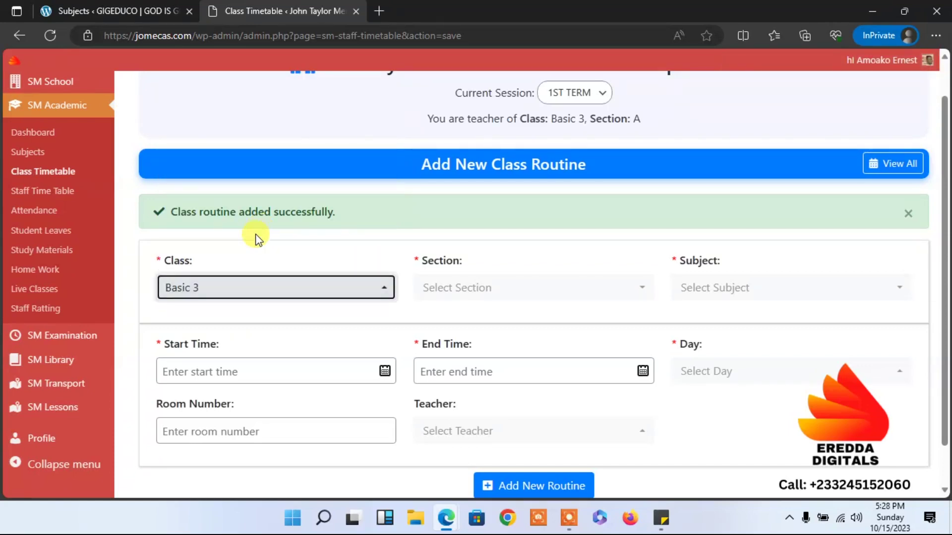
left_click(458, 297)
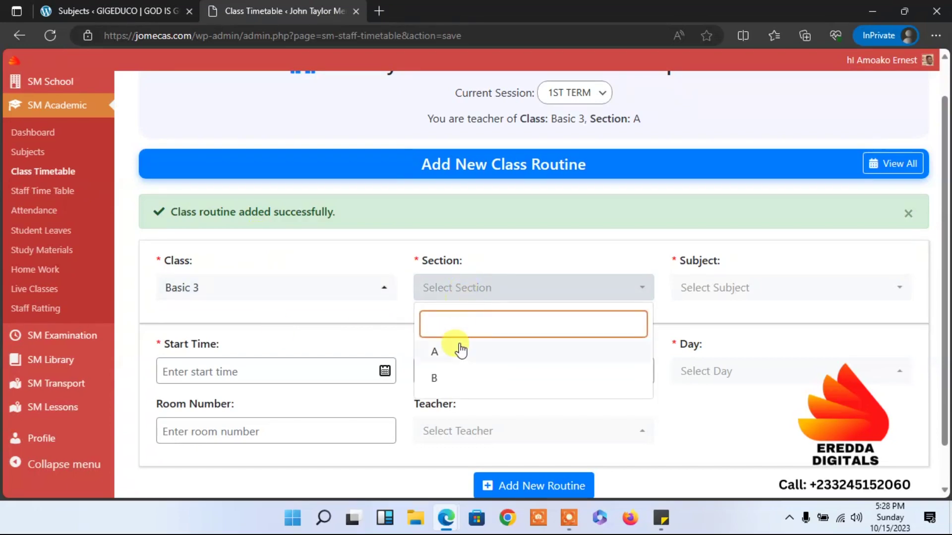
left_click(460, 349)
left_click(692, 289)
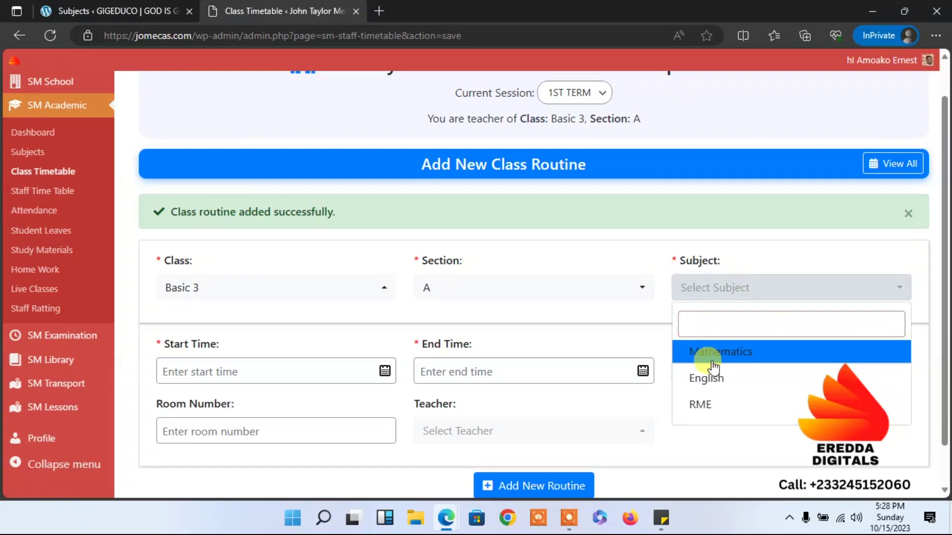
left_click(714, 383)
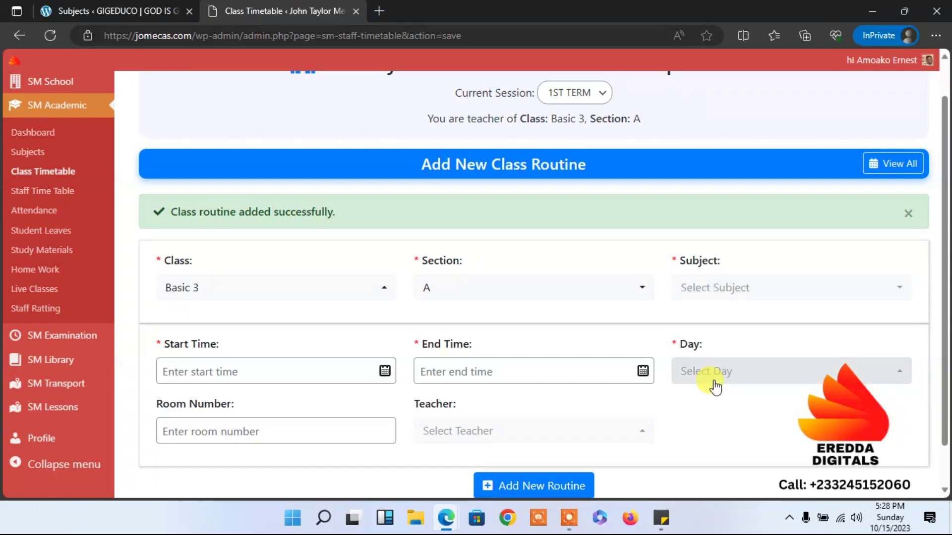
left_click(720, 296)
left_click(717, 377)
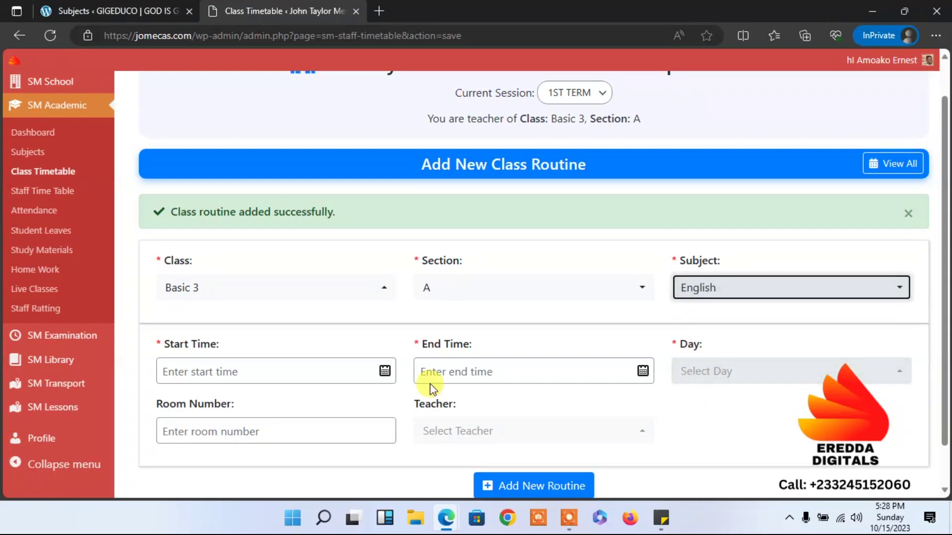
- Set the English routine's start time to 09:00 am with the picker arrows
left_click(292, 373)
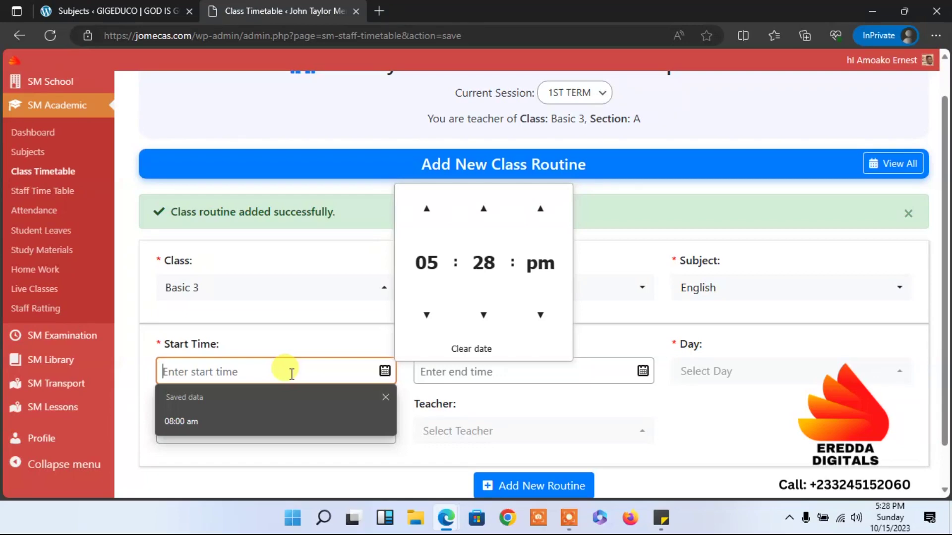
type("9")
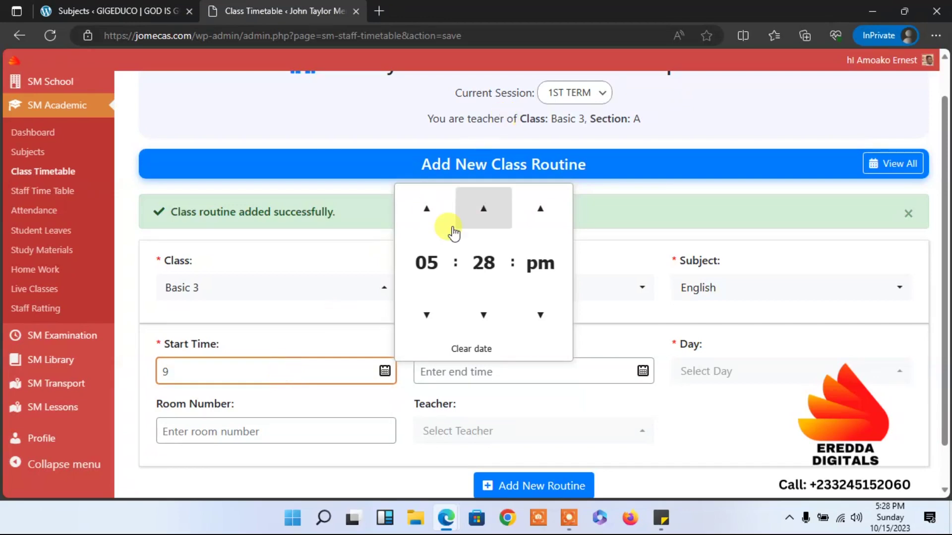
left_click(427, 223)
left_click(427, 223)
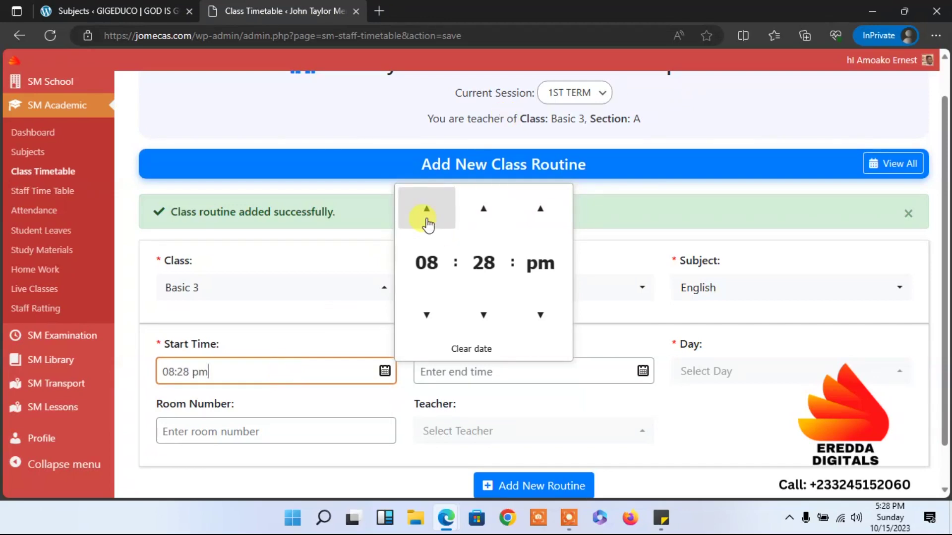
left_click(483, 315)
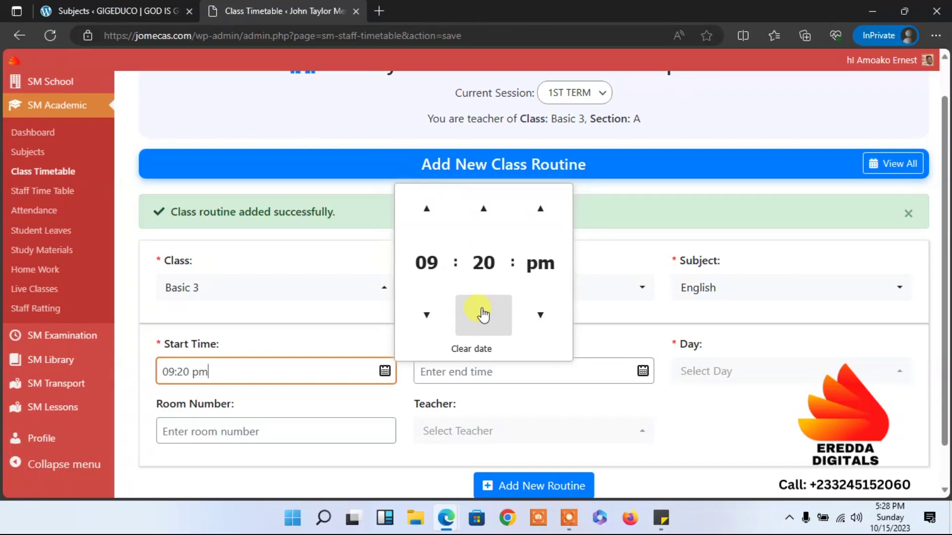
left_click(484, 314)
left_click(484, 315)
left_click(546, 318)
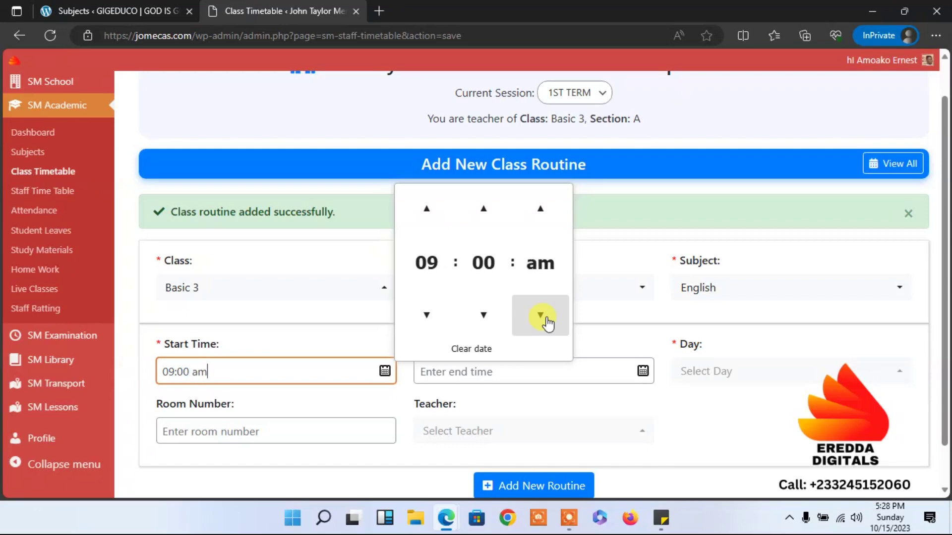
left_click(572, 396)
- Raise the end hour to 10 and confirm a 10:00 am end time
left_click(541, 359)
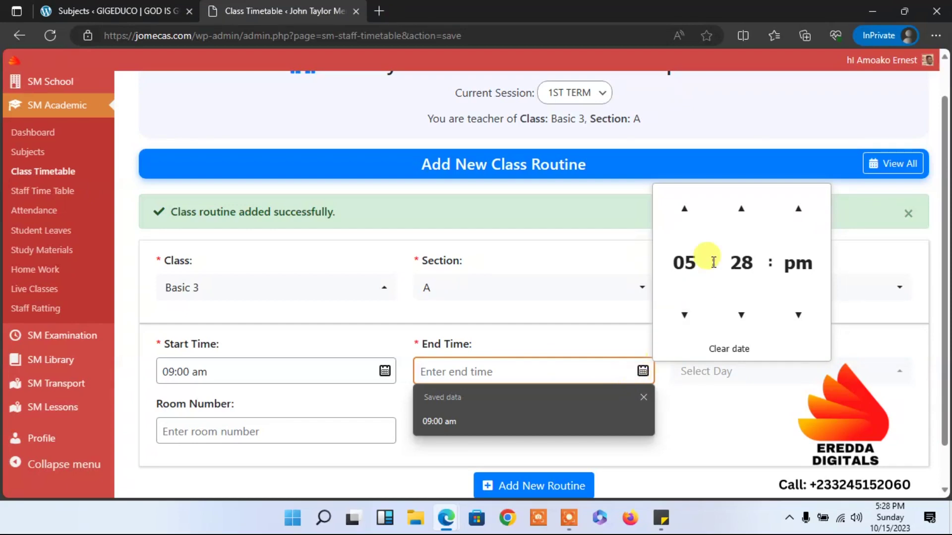
left_click(697, 220)
left_click(698, 221)
left_click(698, 222)
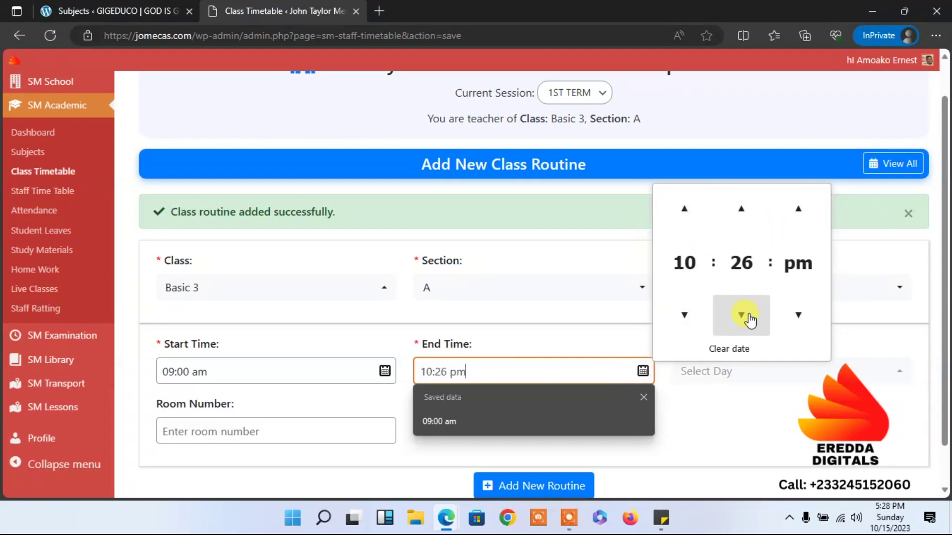
left_click(446, 372)
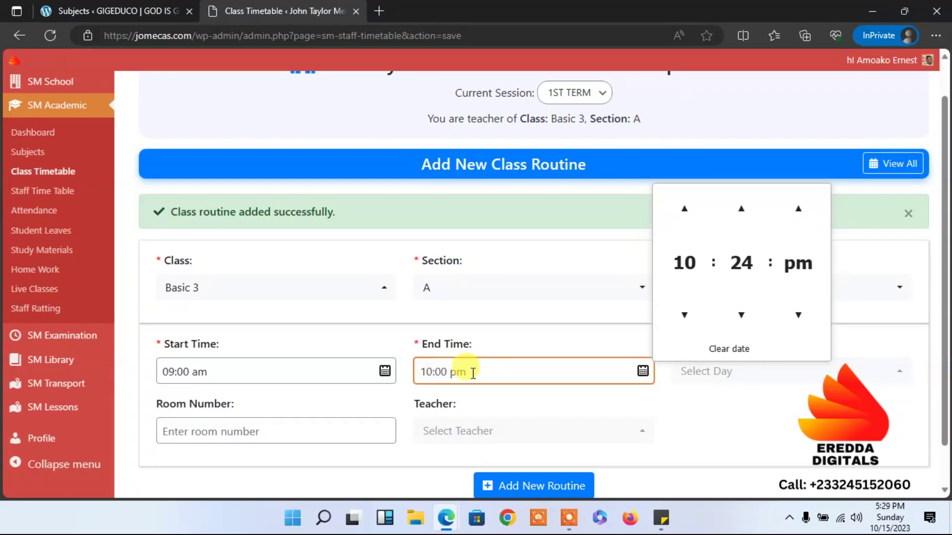
left_click(500, 404)
left_click(546, 375)
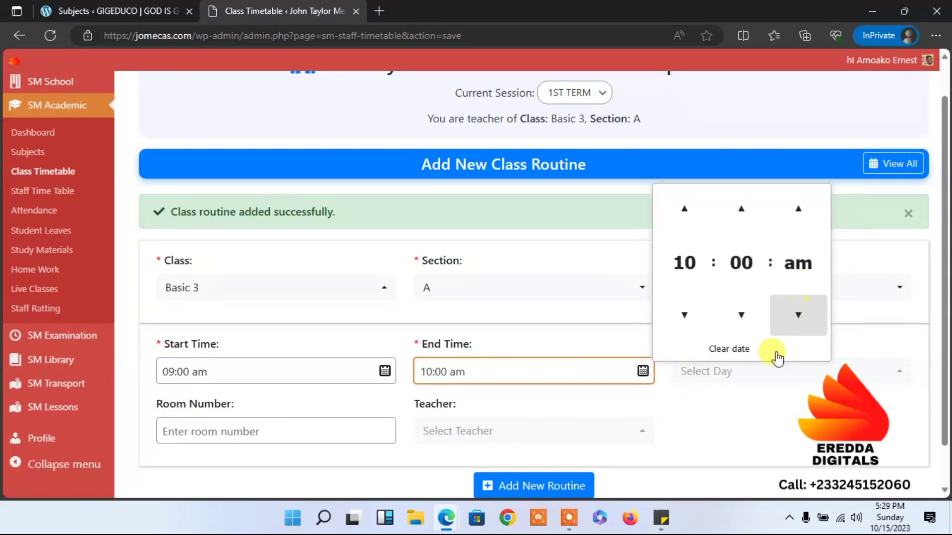
left_click(761, 414)
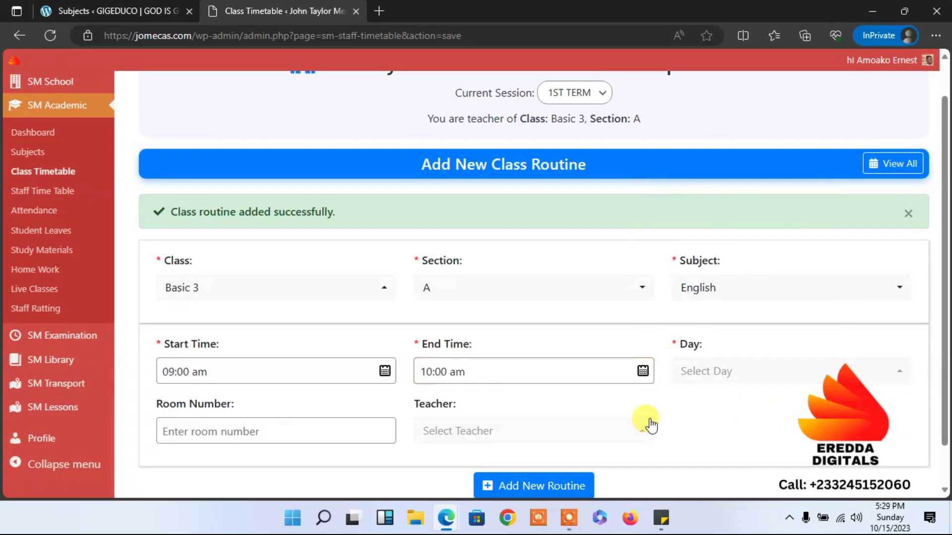
- Select Monday, Tuesday, Wednesday and Thursday as the English routine's days
left_click(722, 376)
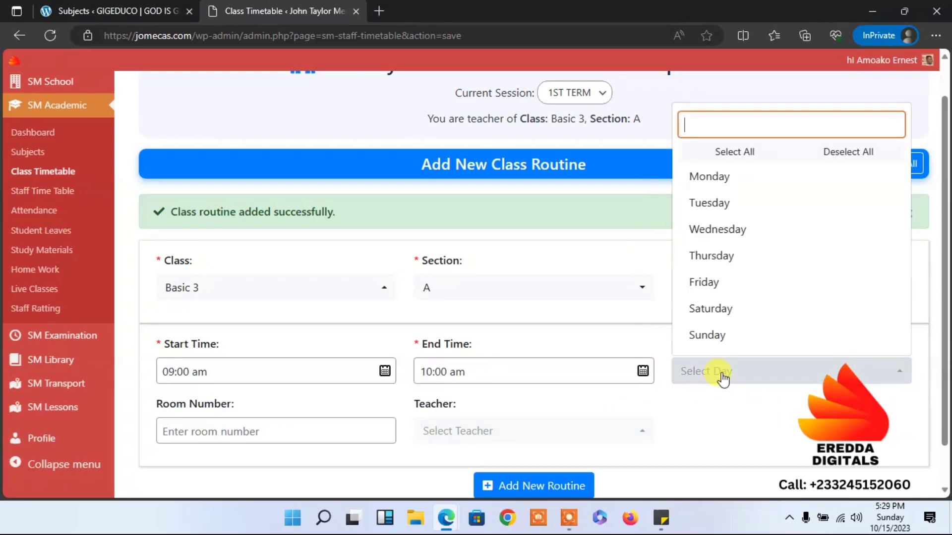
left_click(720, 179)
left_click(721, 204)
left_click(724, 230)
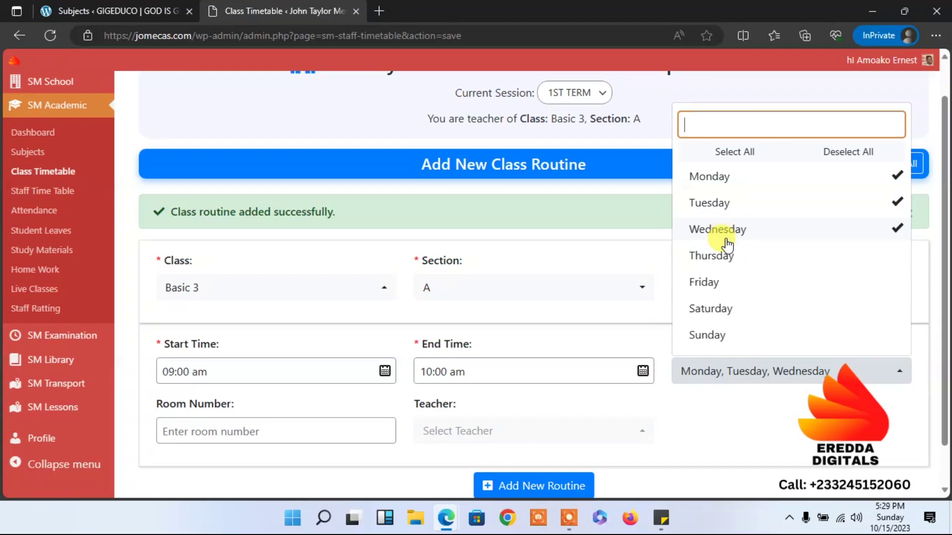
left_click(725, 256)
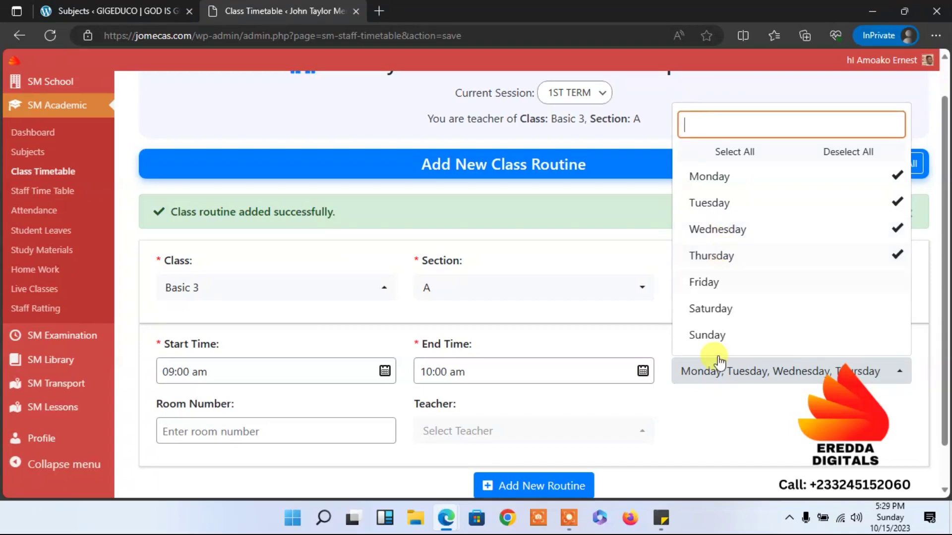
left_click(717, 410)
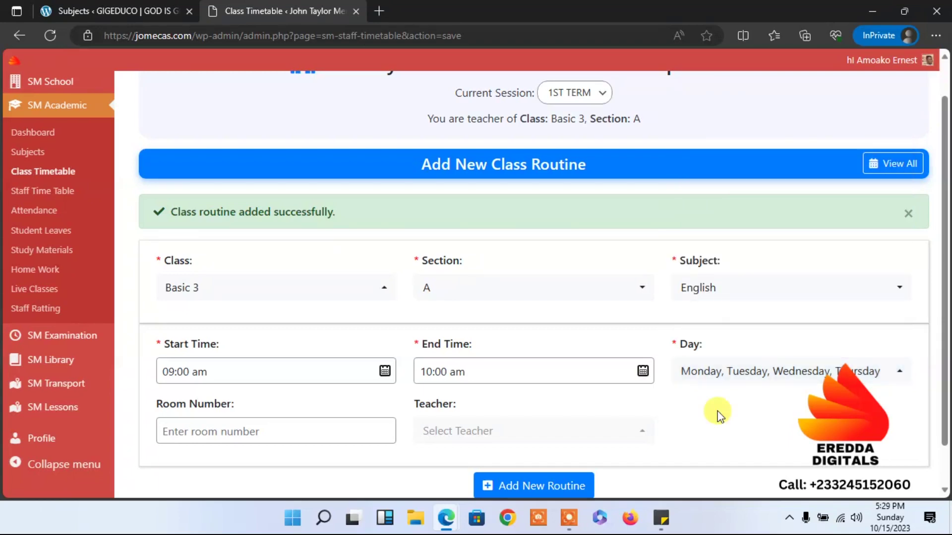
- Assign the only listed teacher, save the English routine, and return to Class Timetables
left_click(534, 441)
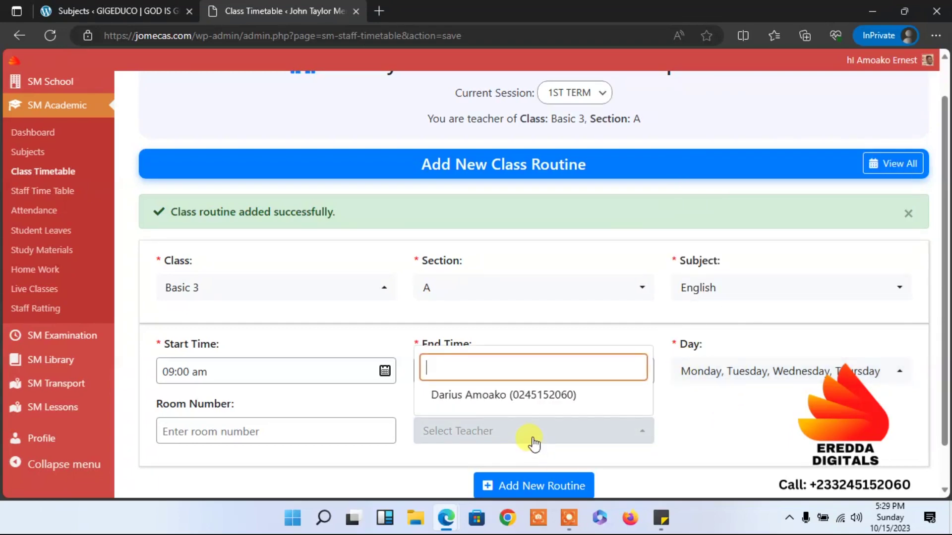
left_click(510, 398)
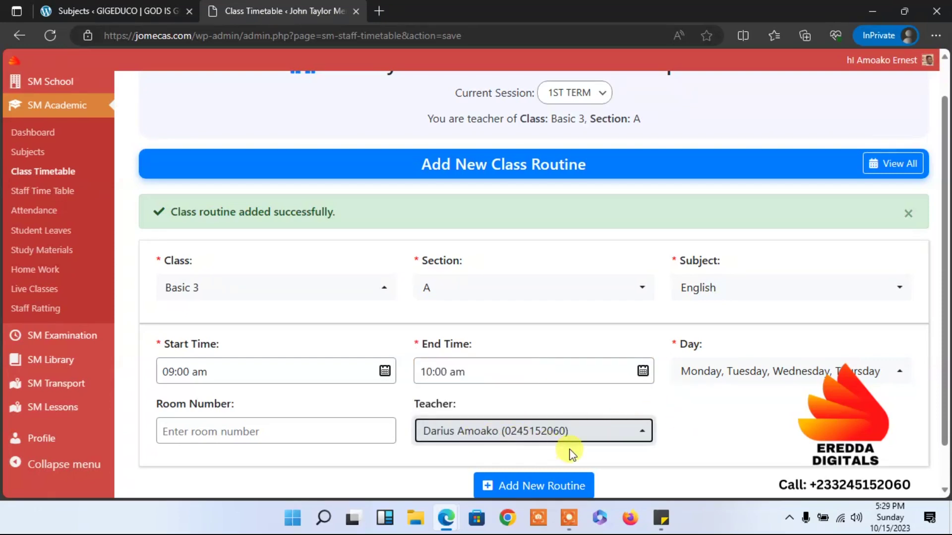
left_click(518, 488)
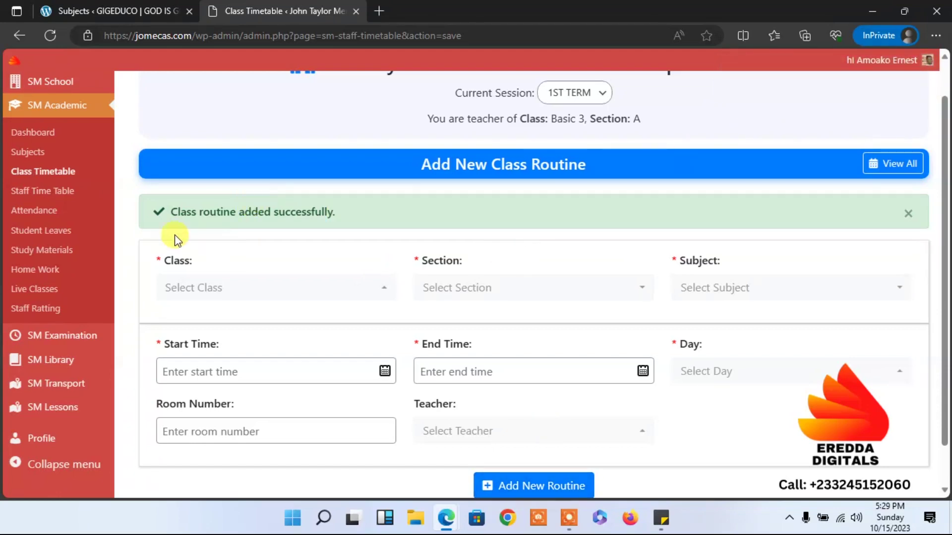
left_click(52, 173)
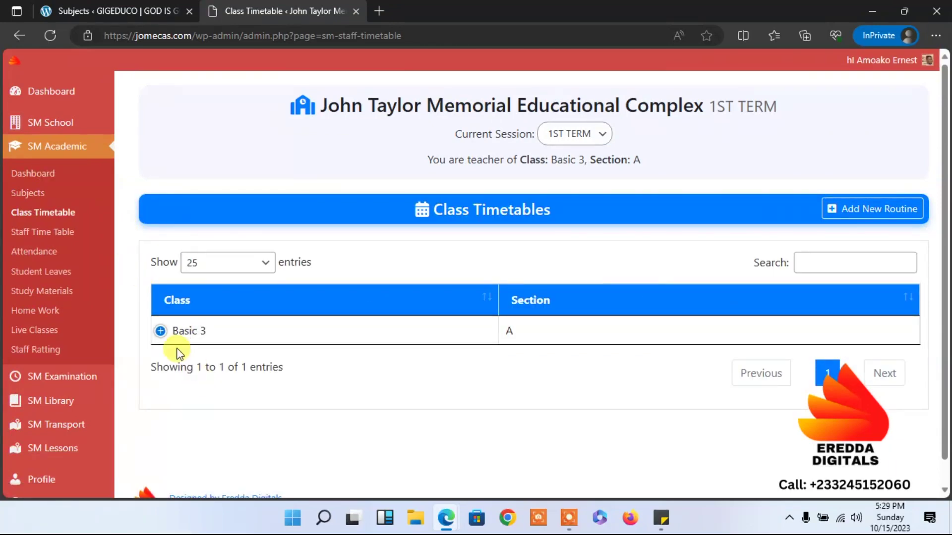
left_click(191, 332)
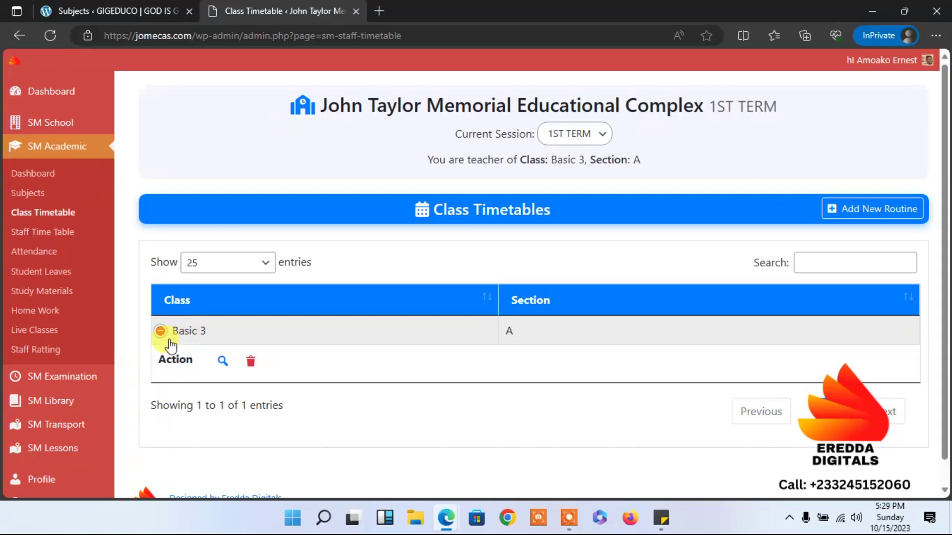
left_click(48, 233)
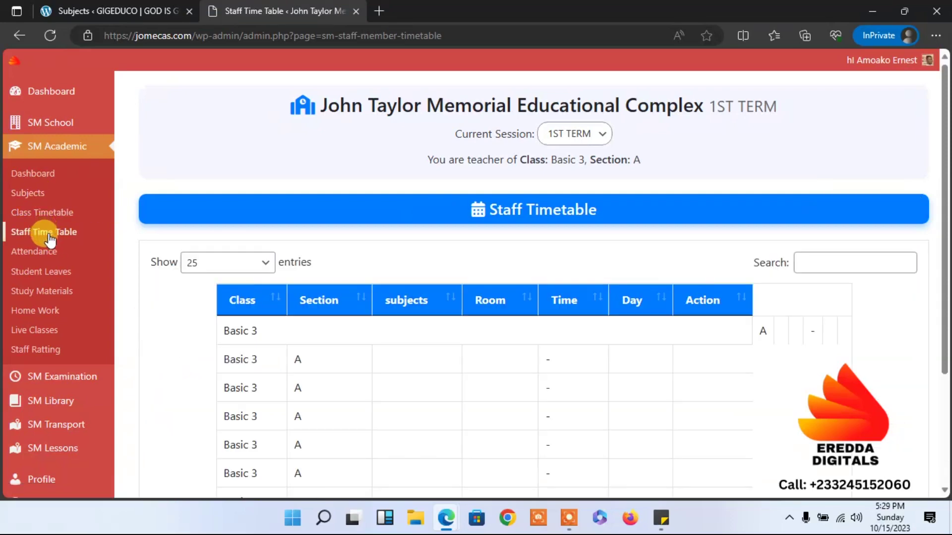
left_click_drag(947, 261, 929, 318)
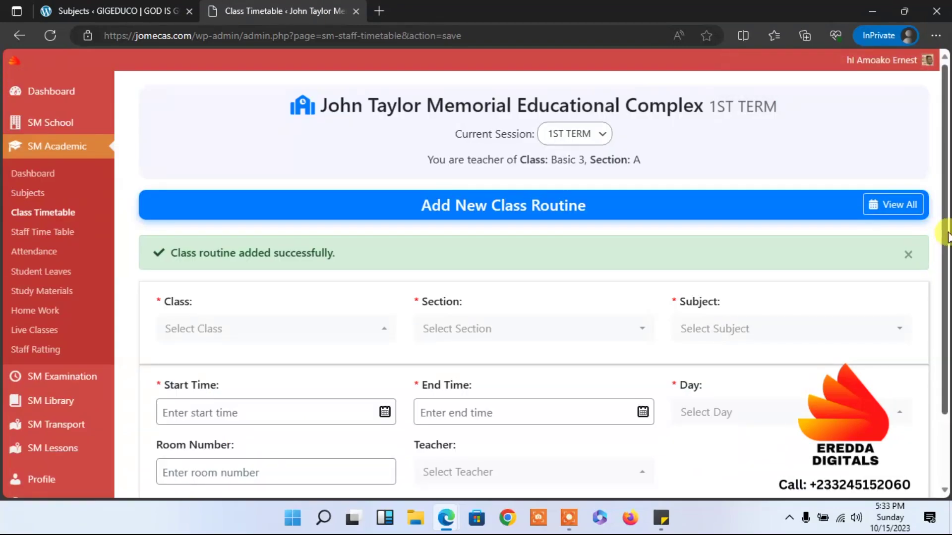
mouse_move(947, 234)
left_mouse_down()
mouse_move(946, 300)
mouse_move(937, 238)
left_mouse_up()
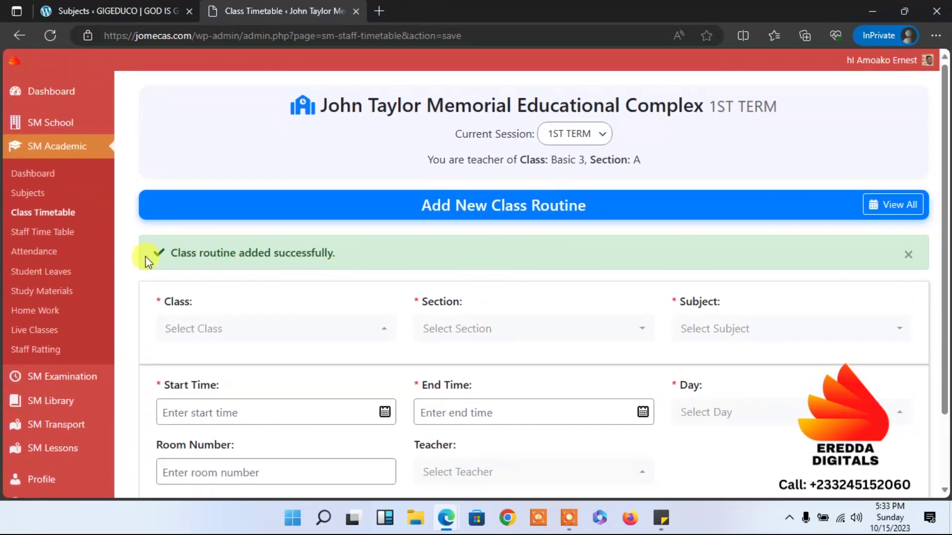
left_click(56, 219)
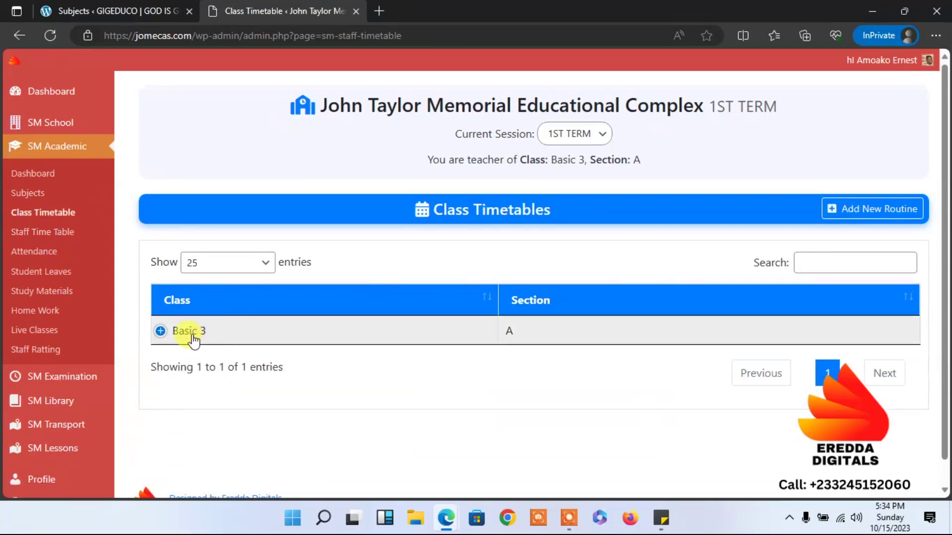
- View the Basic 3 - A timetable and scroll through its Monday–Friday Mathematics, English and RME periods
left_click(194, 341)
left_click(219, 364)
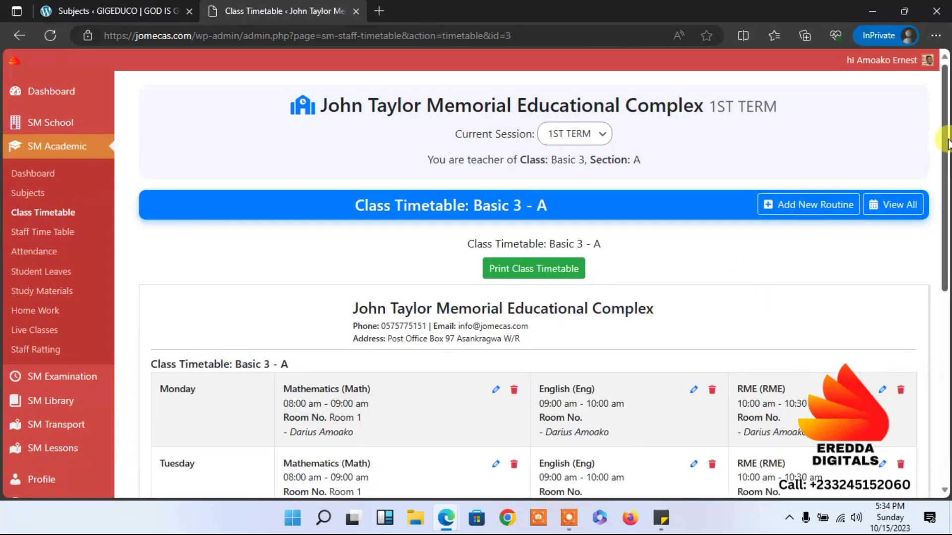
left_click_drag(947, 144, 946, 342)
scroll(935, 259, "up", 4)
scroll(935, 297, "down", 1)
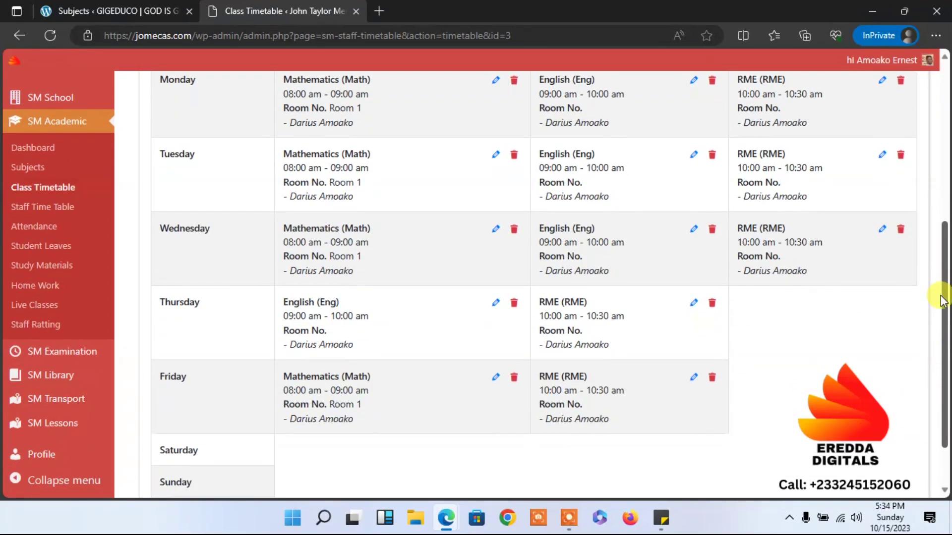
scroll(932, 269, "up", 1)
scroll(927, 257, "down", 2)
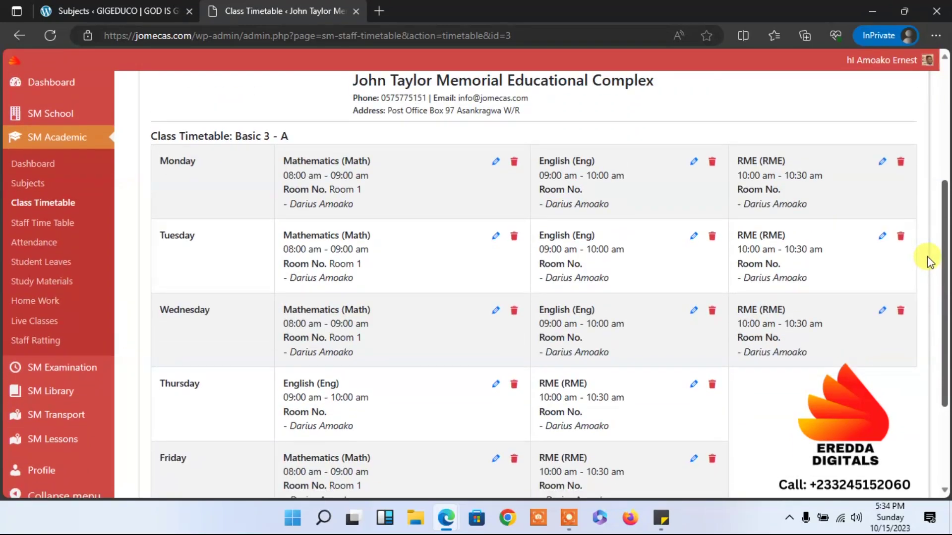
scroll(936, 277, "up", 1)
scroll(932, 256, "up", 2)
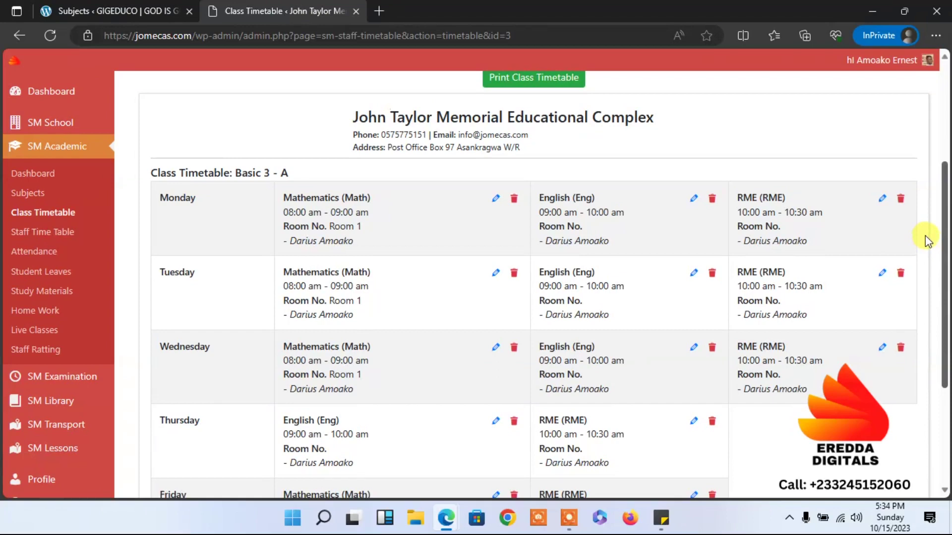
scroll(927, 245, "down", 1)
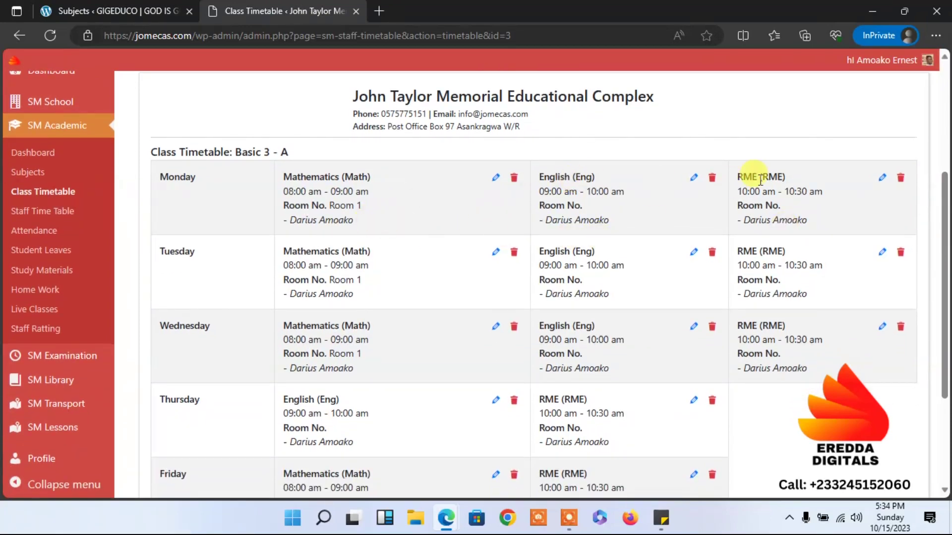
scroll(944, 233, "down", 3)
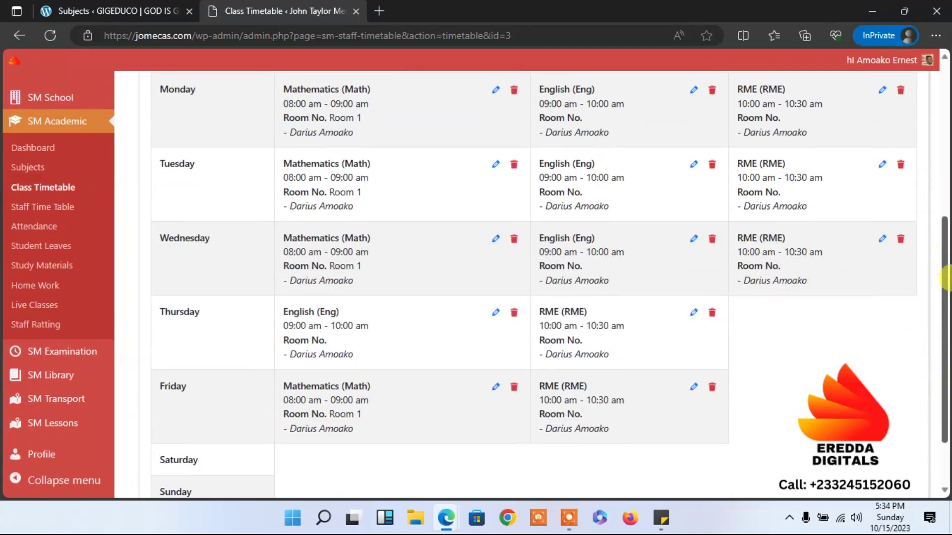
scroll(935, 255, "up", 2)
scroll(935, 256, "down", 2)
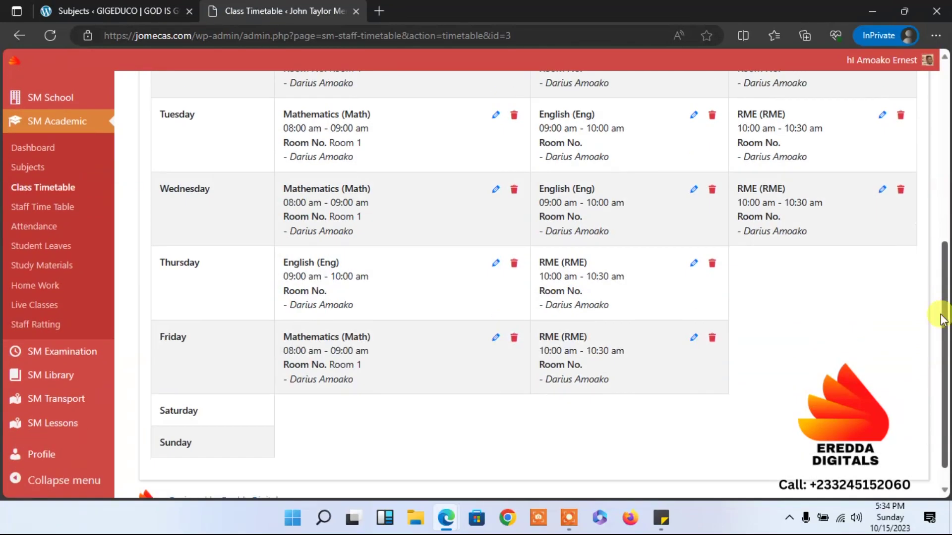
scroll(929, 233, "up", 2)
scroll(928, 225, "up", 1)
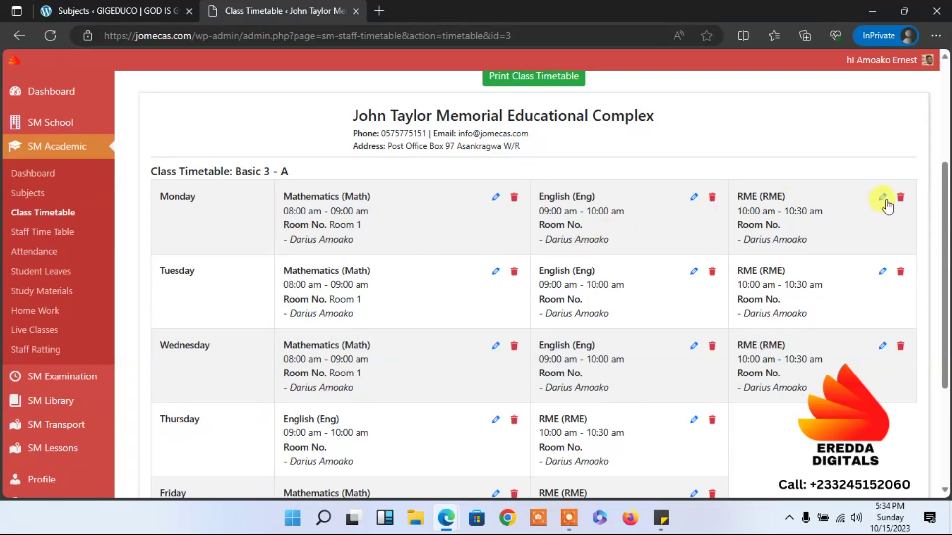
left_click_drag(947, 218, 943, 263)
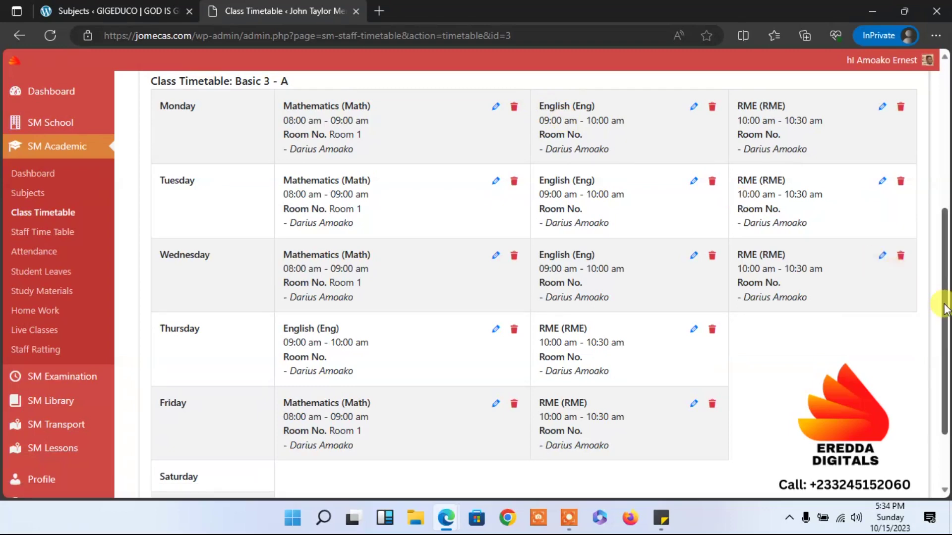
left_click_drag(945, 310, 926, 178)
right_click(925, 177)
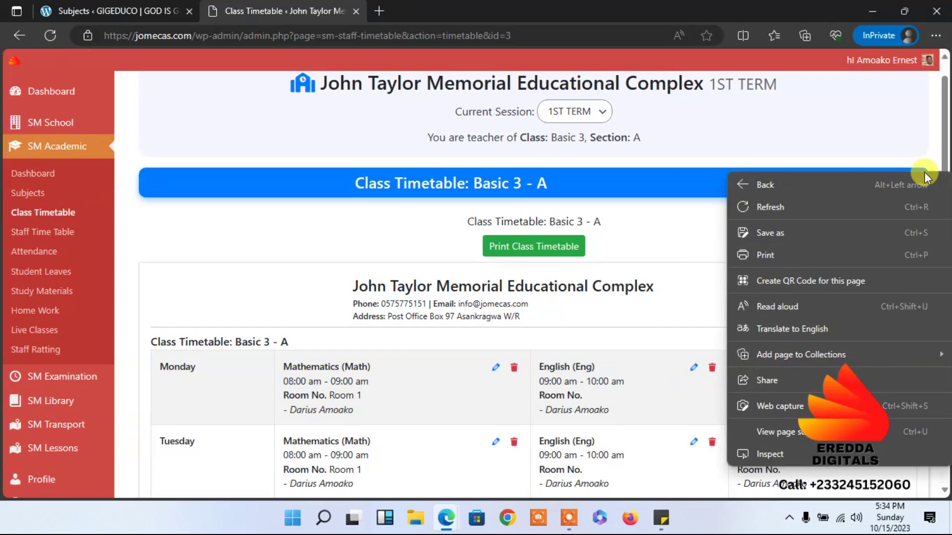
left_click(316, 258)
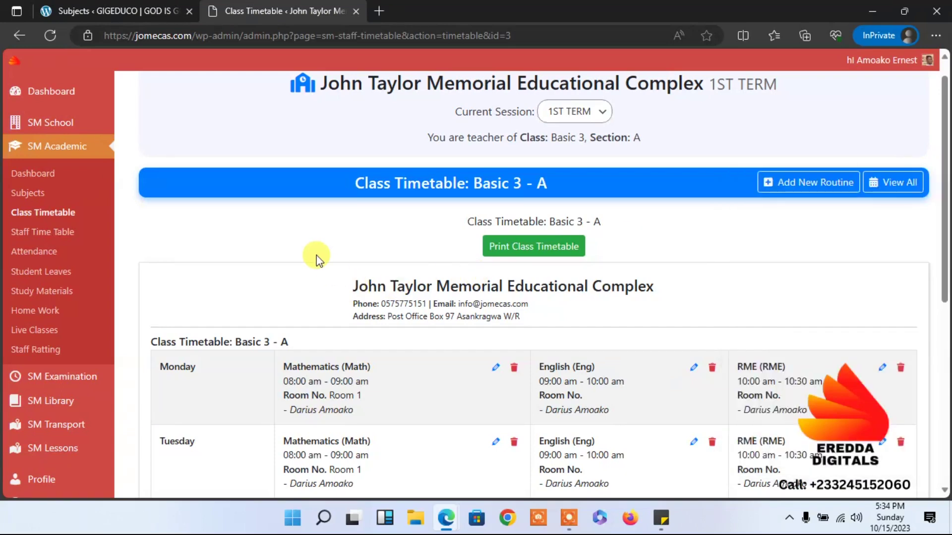